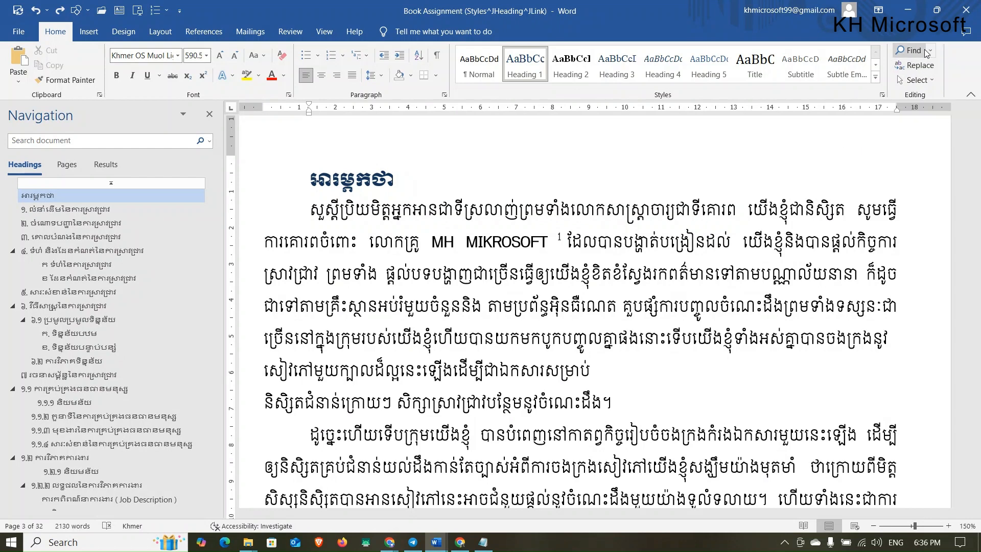
- Open the document search with its results list and search for "សួស្តី"
click(931, 52)
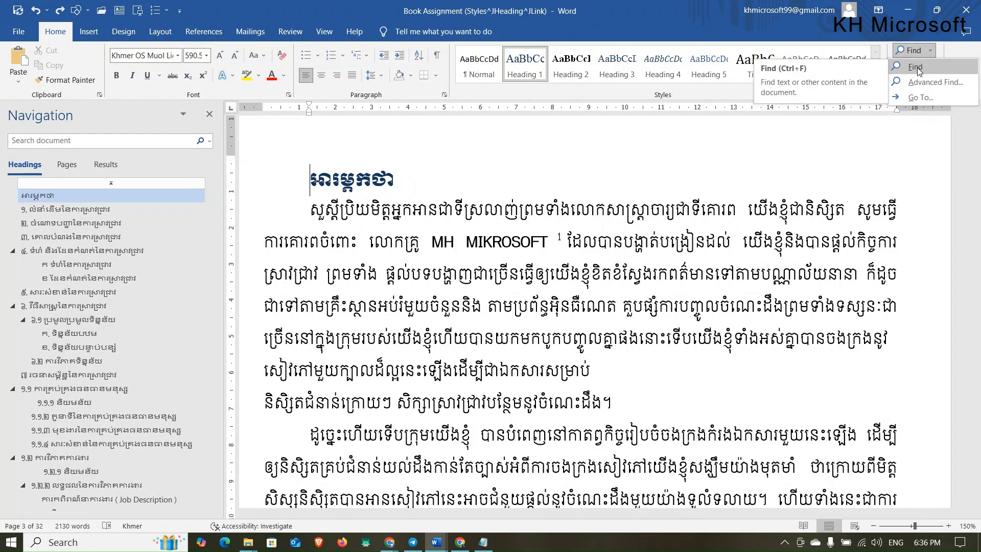
click(917, 68)
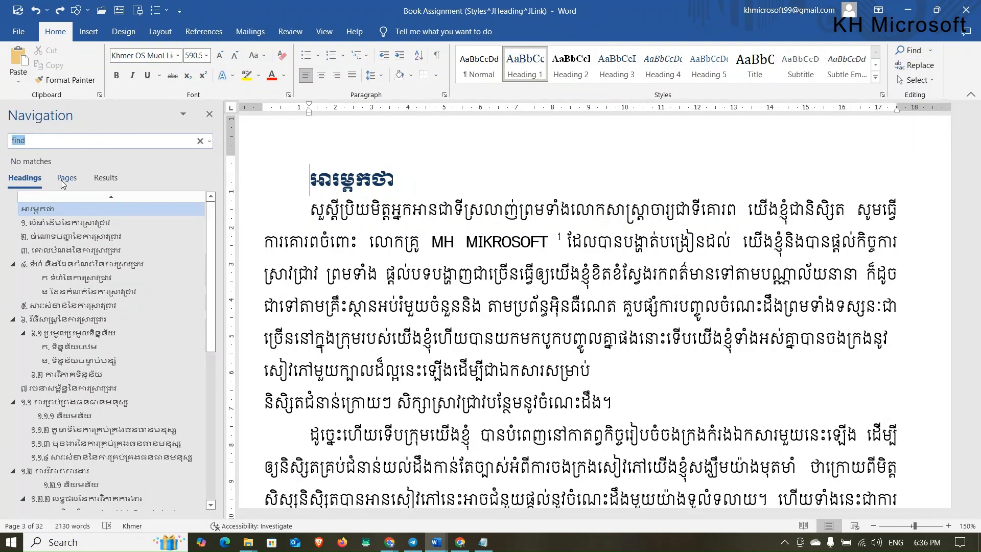
click(322, 34)
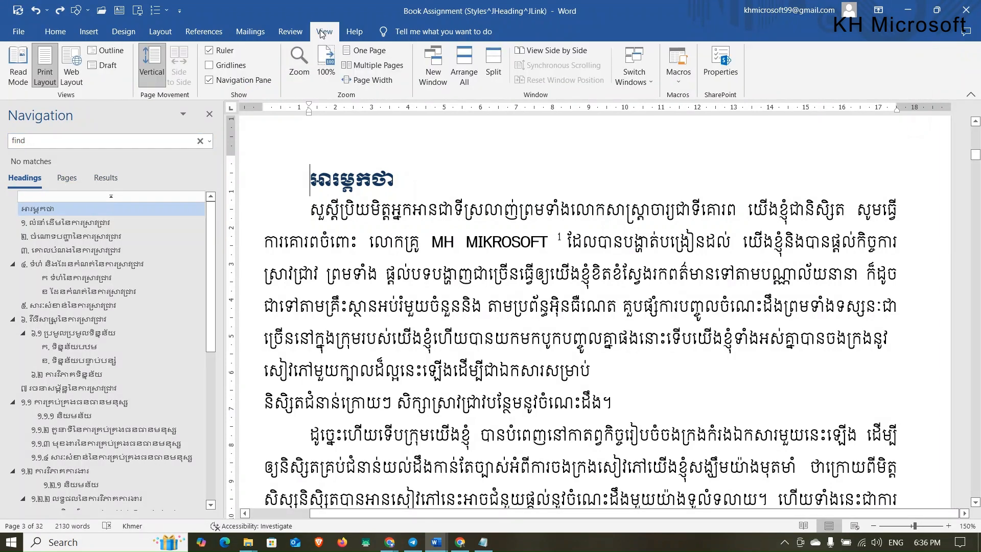
click(105, 178)
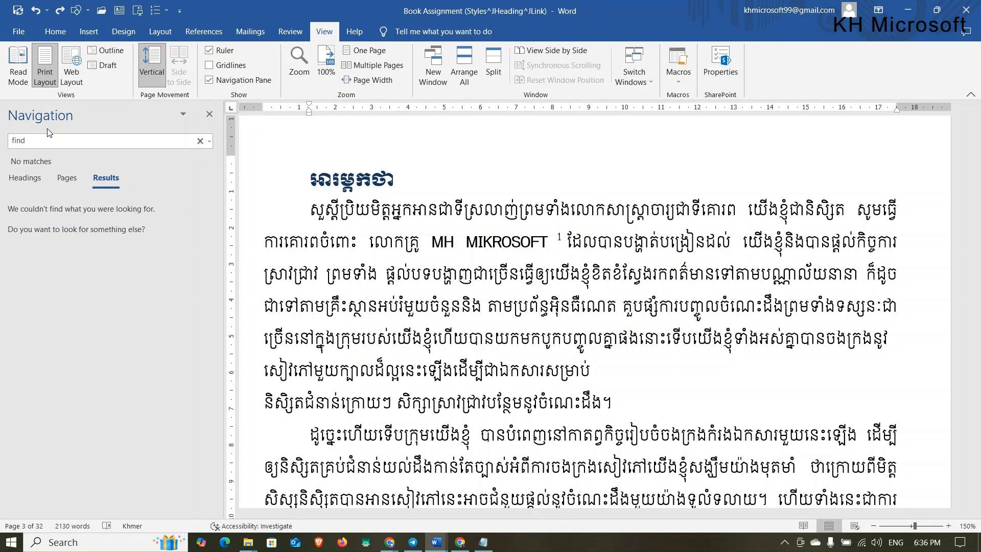
click(42, 144)
drag(44, 139, 12, 146)
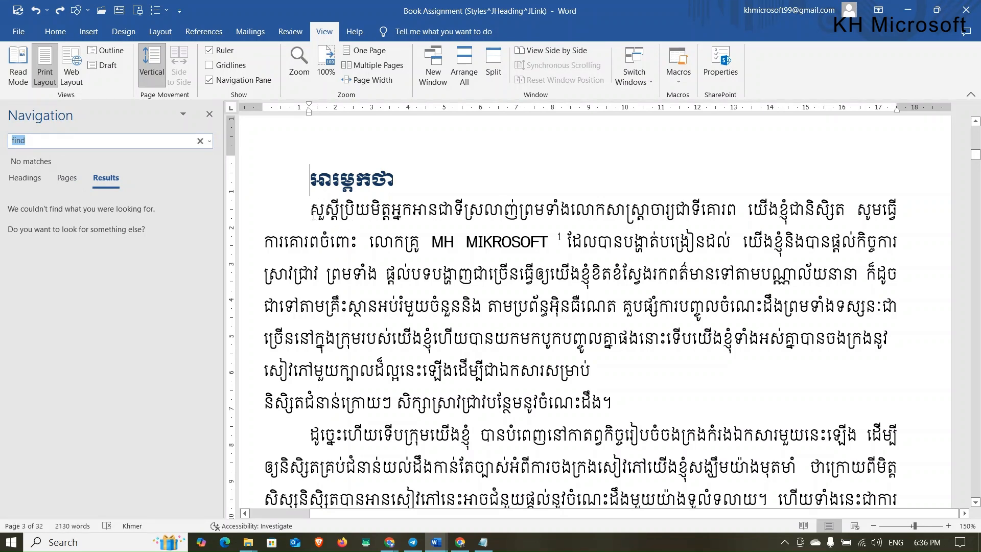
key(BackSpace)
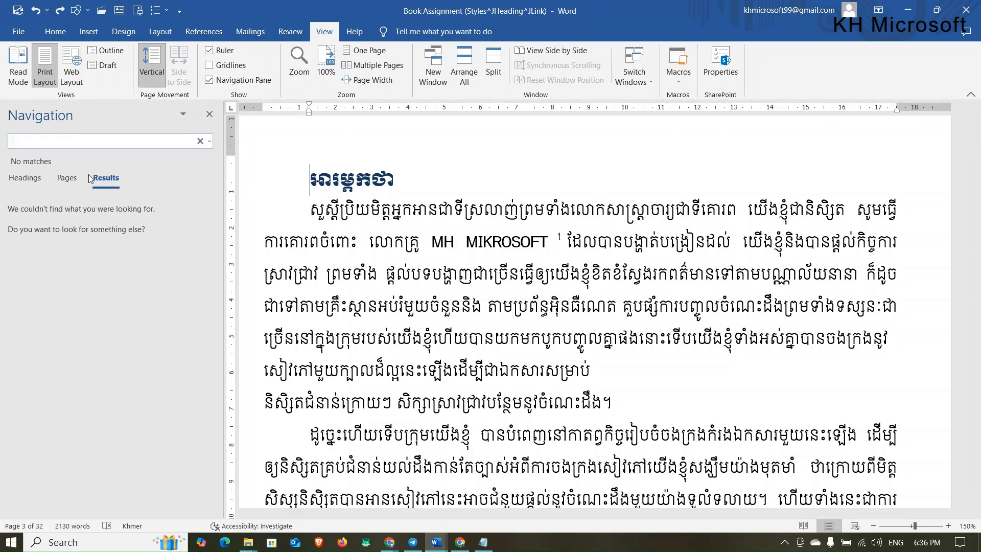
key(alt+shift)
text(សួស្តី)
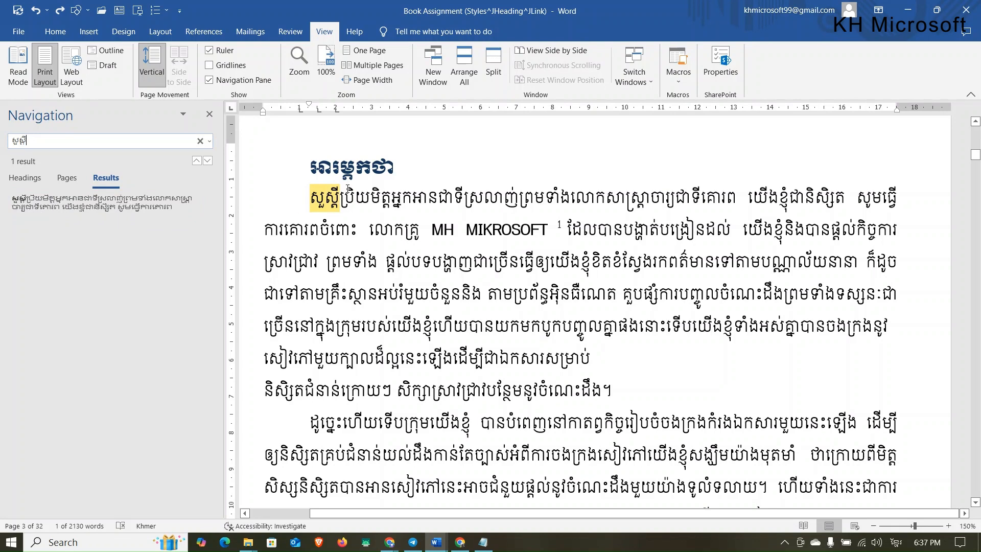
- Clear the search and look for "word" in the document instead, listing the matches
click(200, 142)
click(44, 142)
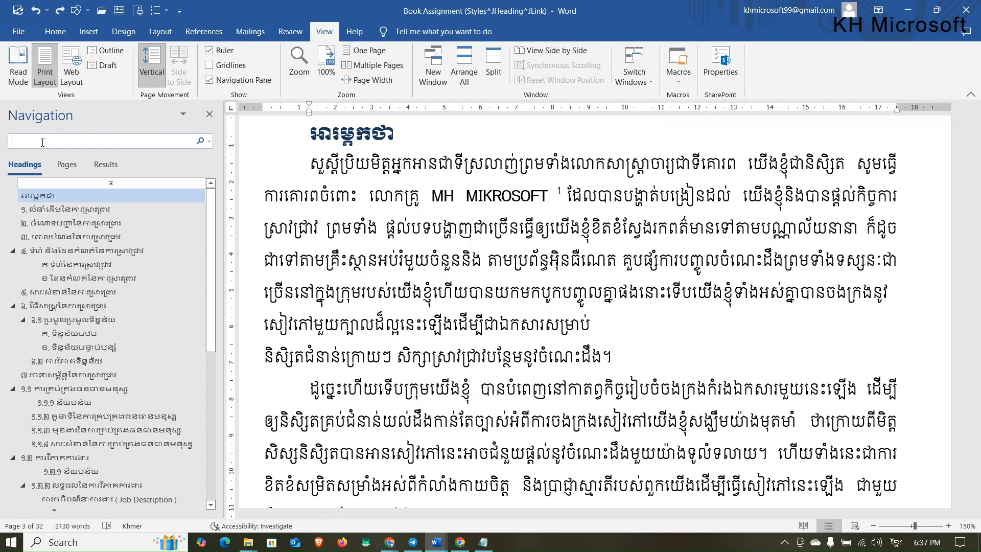
text(វិទោរ)
key(alt+shift)
text(word)
click(100, 179)
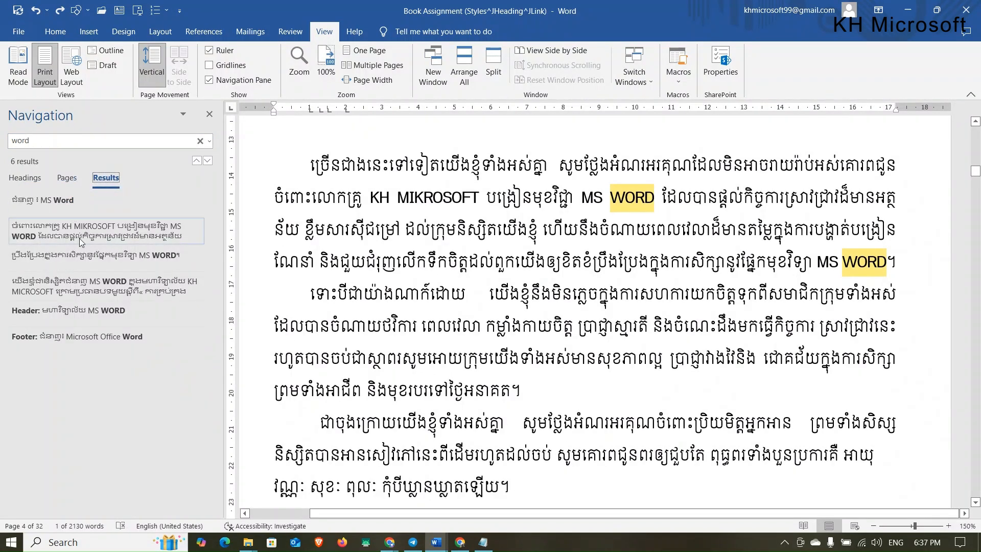
- Go through the "word" matches one by one, from the second body match to the header and footer matches
click(46, 234)
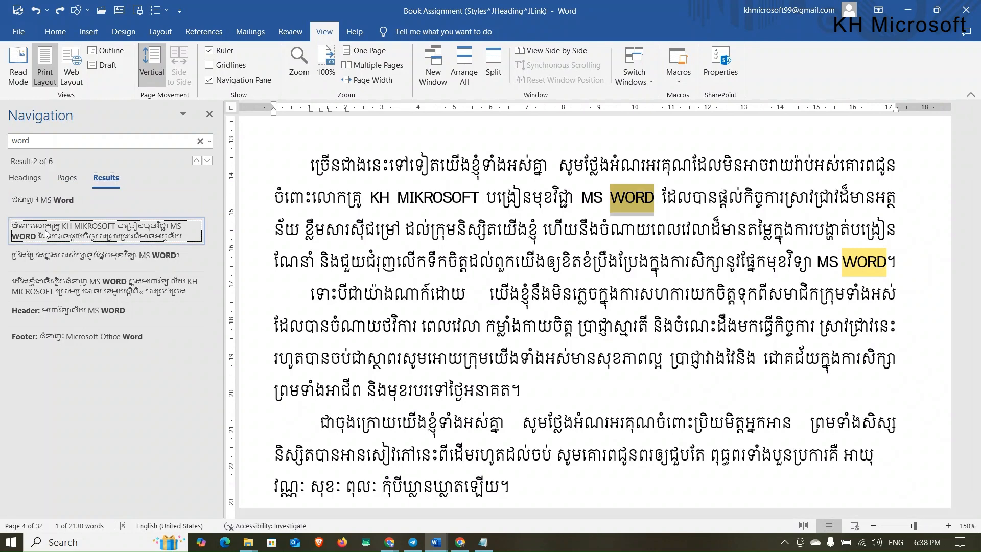
click(102, 257)
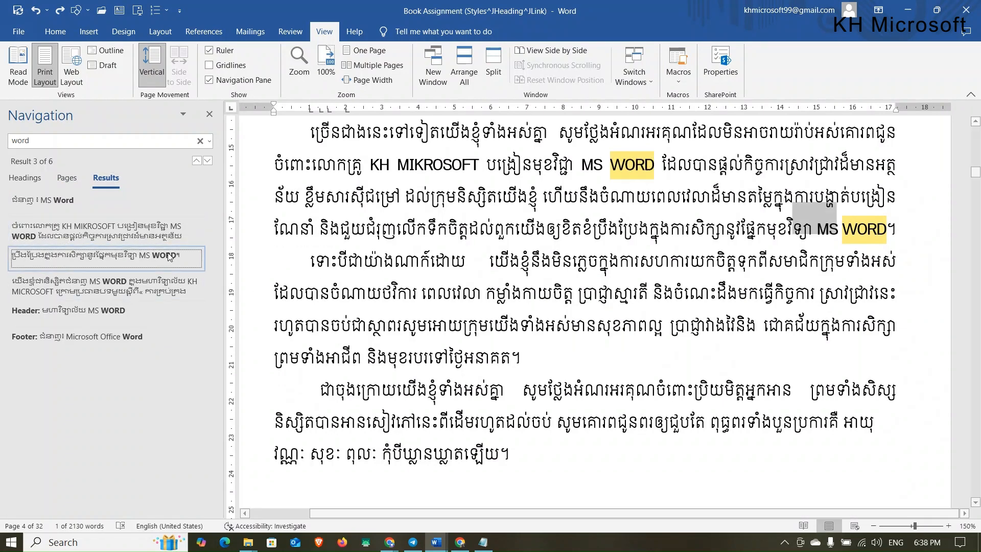
click(102, 287)
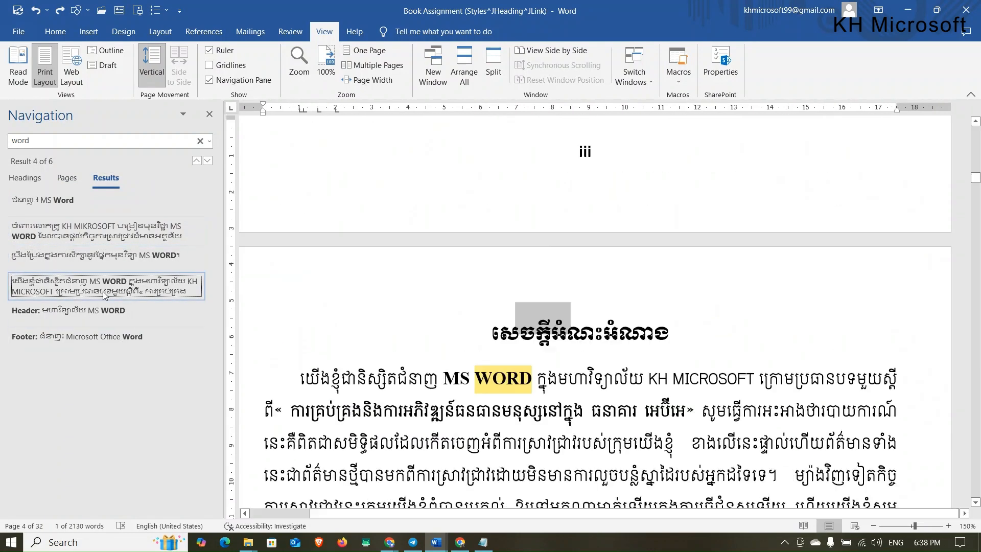
click(108, 313)
click(116, 337)
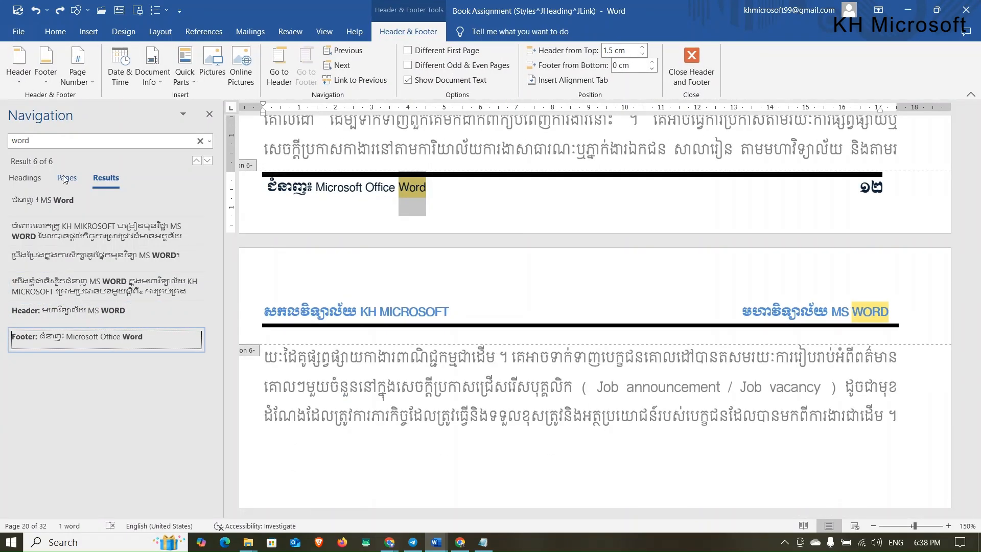
- Switch to page thumbnails, jump to the cover page and page 4, and view the highlighted matches on page 4
click(65, 178)
scroll(102, 302, up, 15)
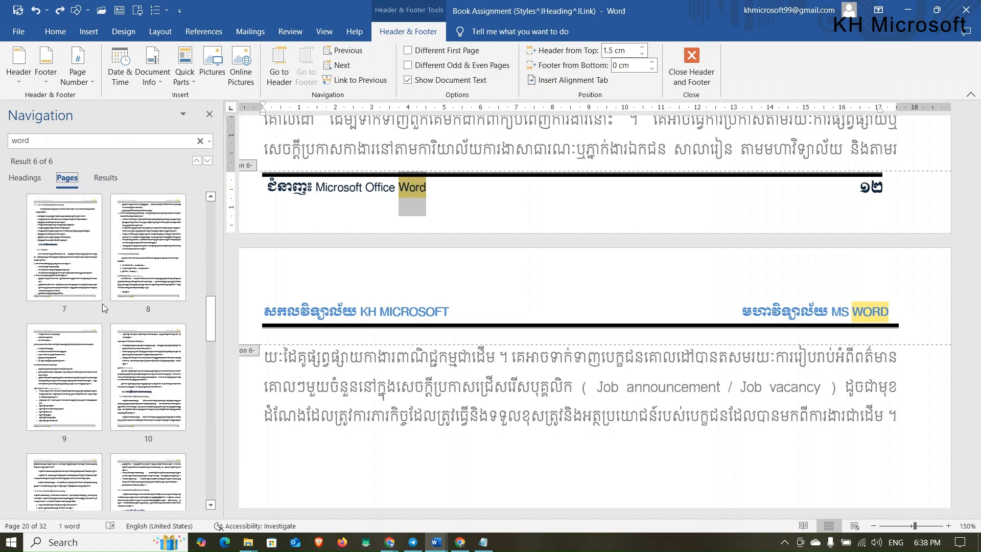
click(86, 262)
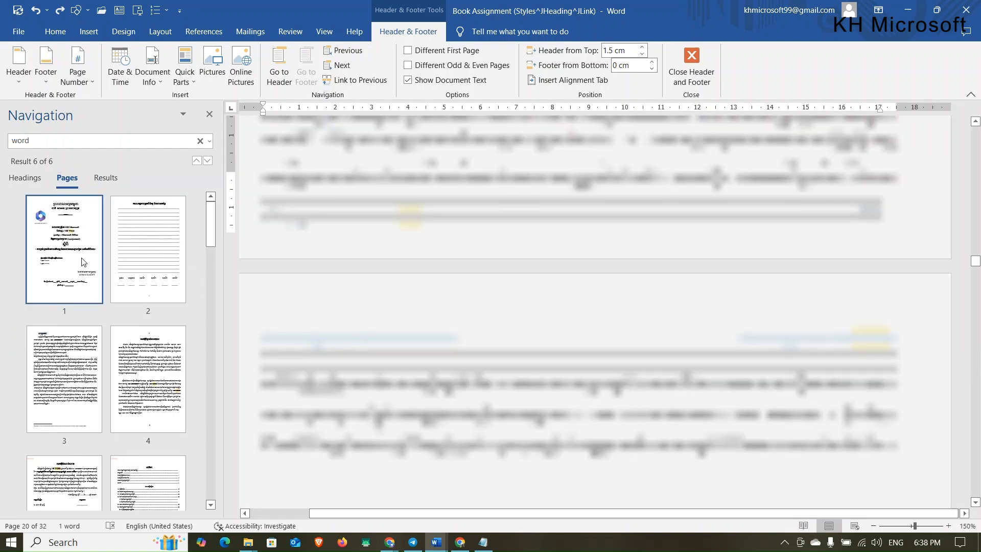
scroll(80, 305, down, 2)
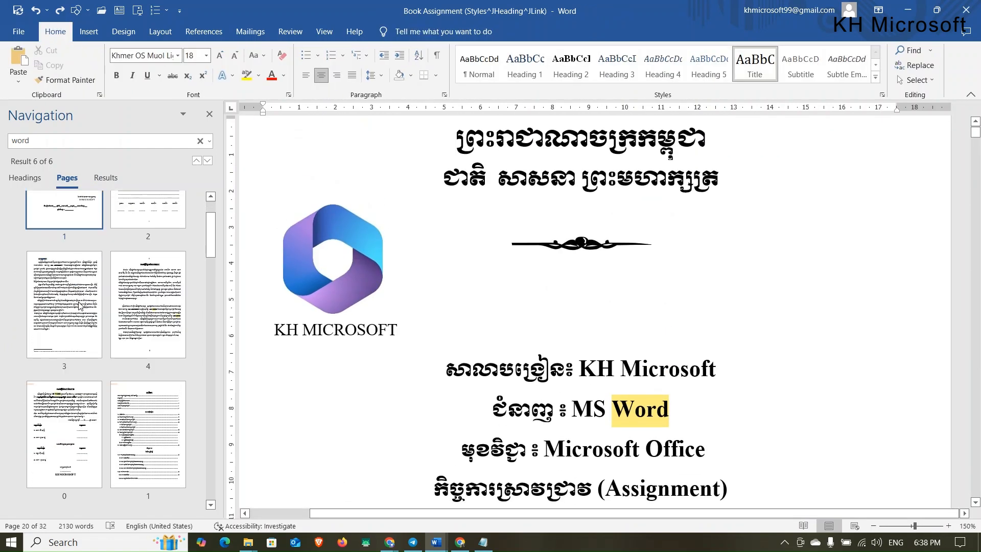
click(169, 325)
scroll(685, 325, down, 9)
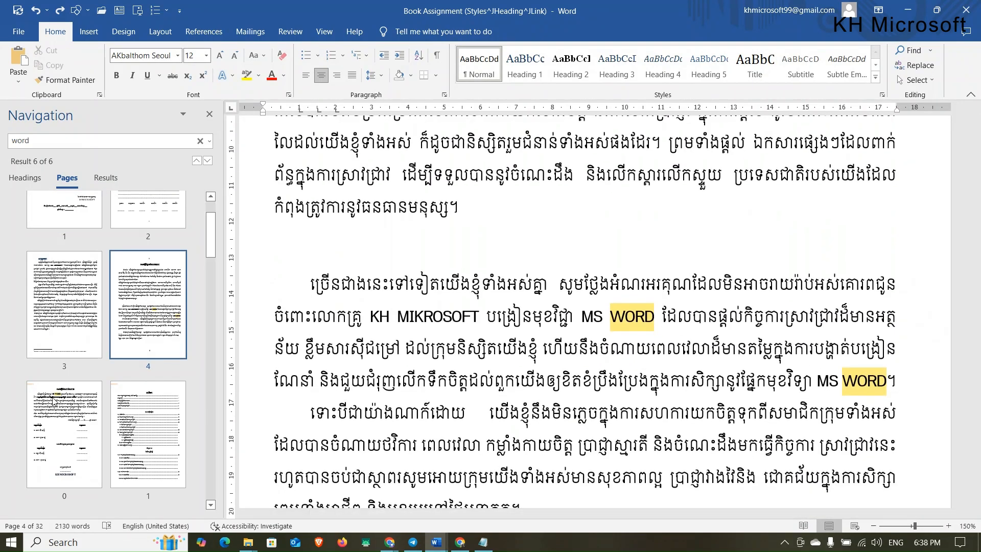
- Jump to the page numbered 0 and the page numbered 10 by thumbnail, and view the header and footer matches there
click(56, 402)
scroll(78, 426, down, 5)
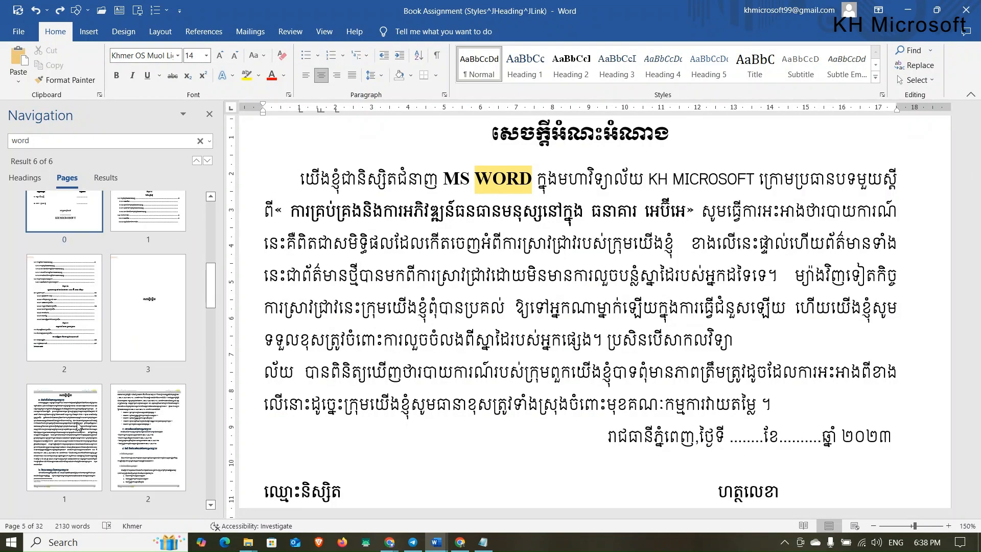
scroll(78, 425, down, 2)
scroll(89, 411, up, 3)
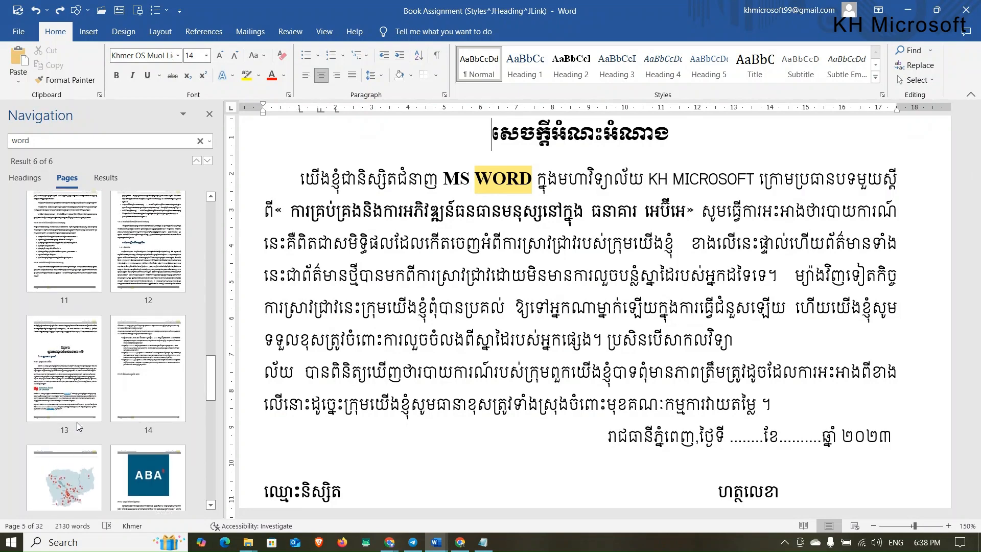
click(161, 369)
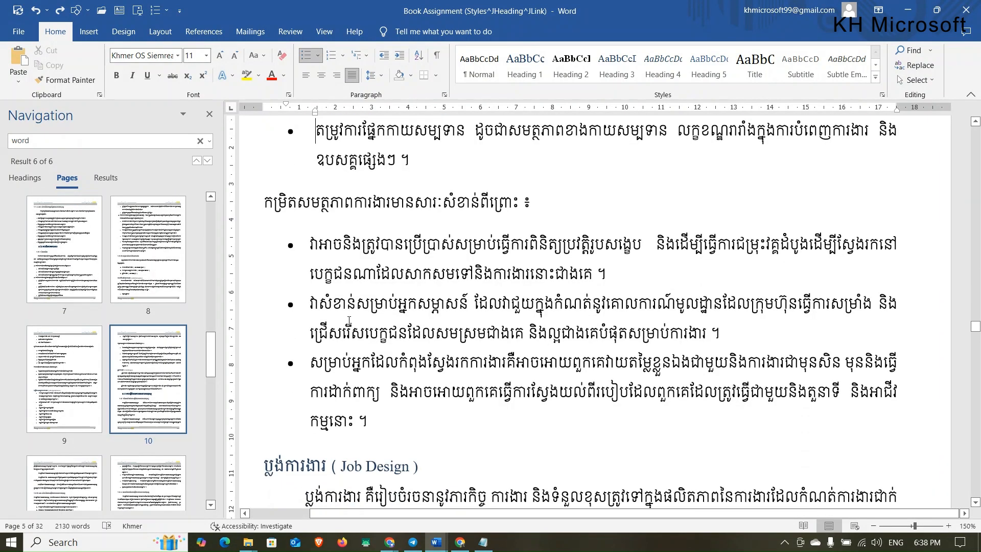
scroll(691, 201, up, 3)
scroll(692, 201, up, 1)
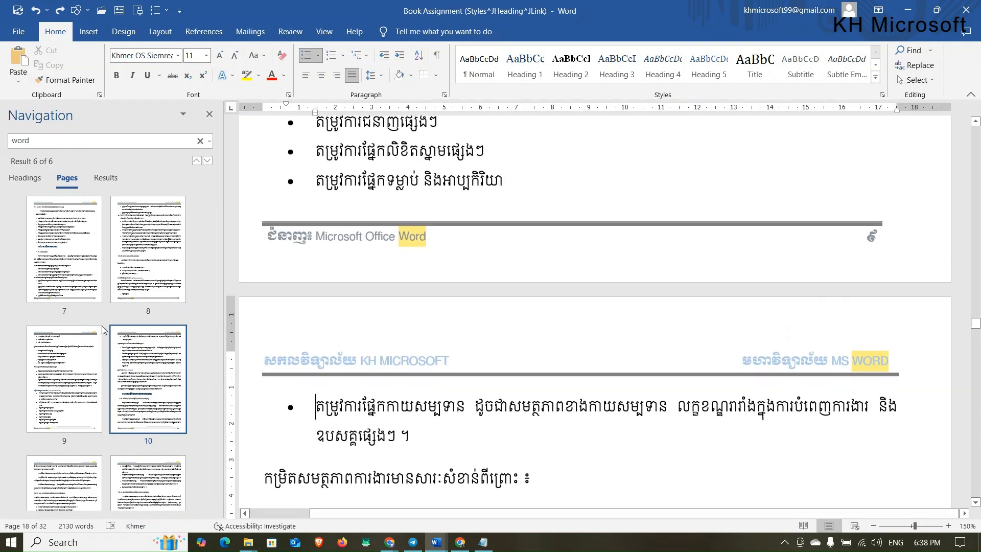
- Open Go To and look through the Section, Line, Bookmark, Comment and Footnote targets
click(931, 50)
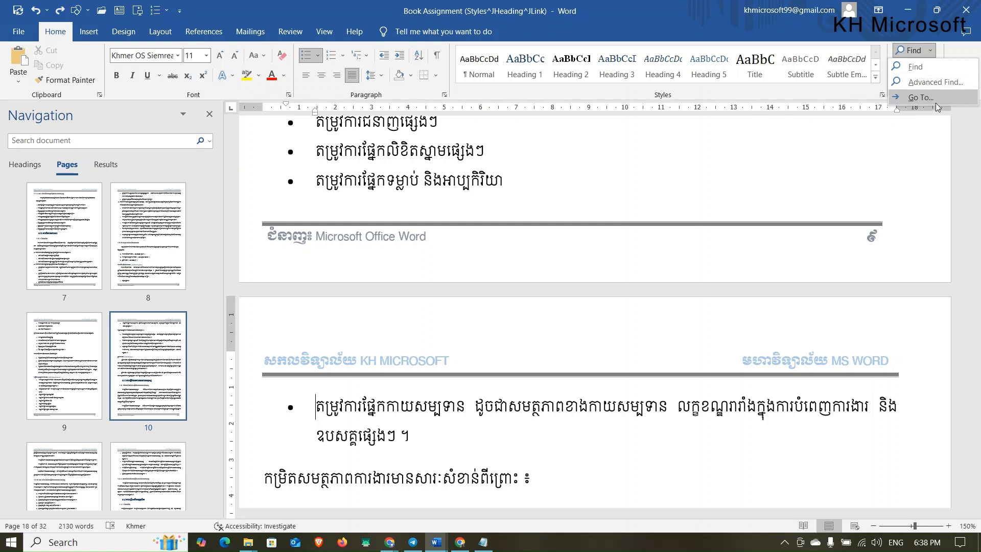
click(936, 99)
drag(529, 179, 528, 167)
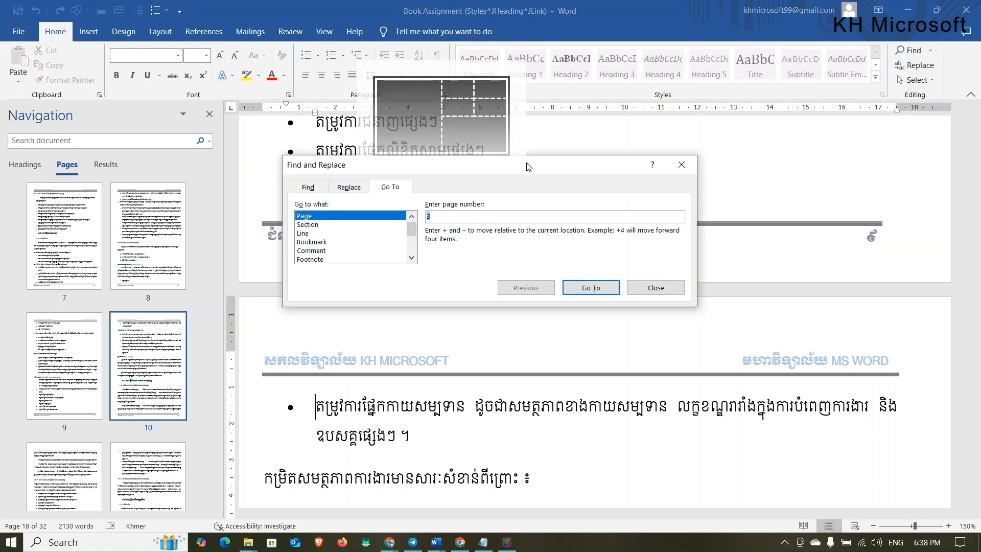
click(306, 226)
click(305, 234)
click(306, 243)
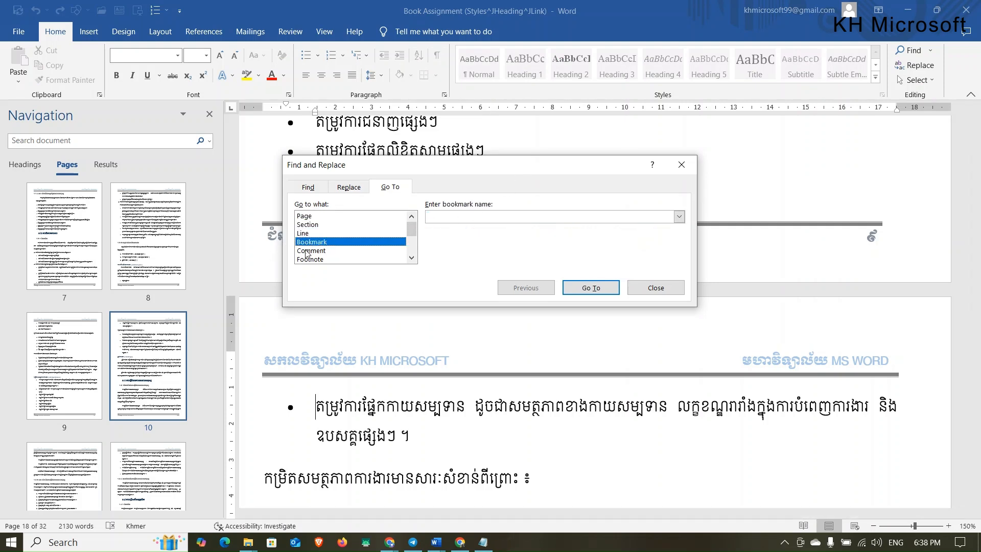
click(306, 252)
click(308, 260)
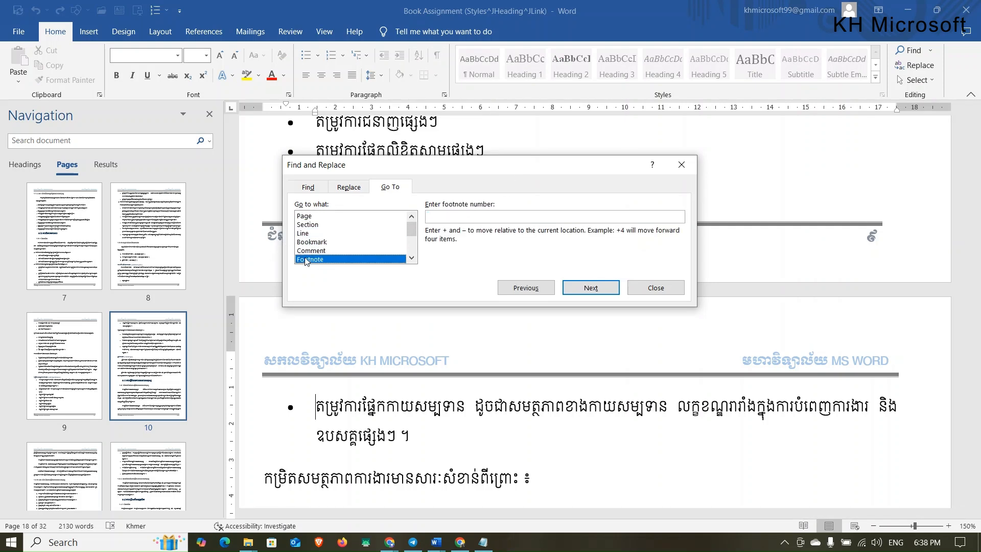
- Set the Go To target to Page and go to page 10
click(315, 217)
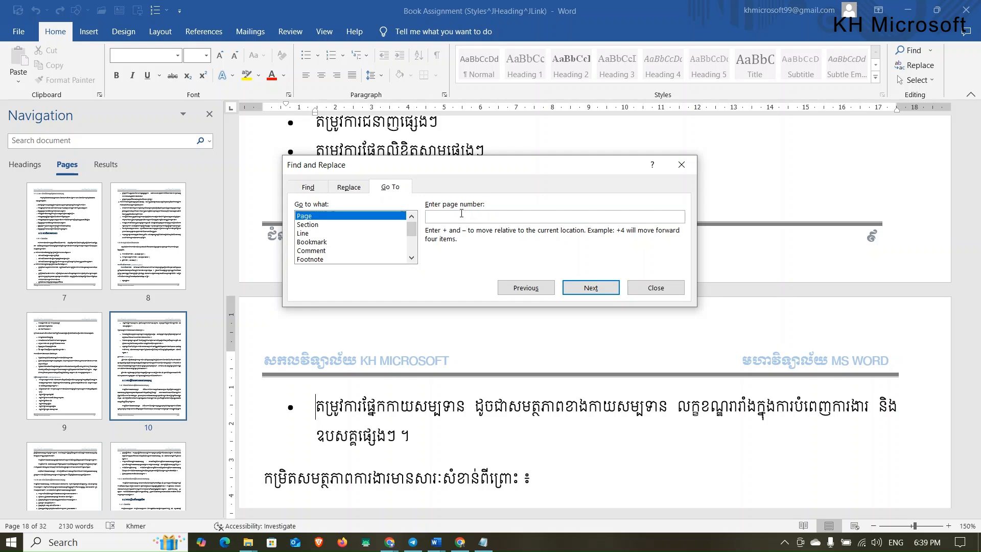
scroll(73, 256, up, 10)
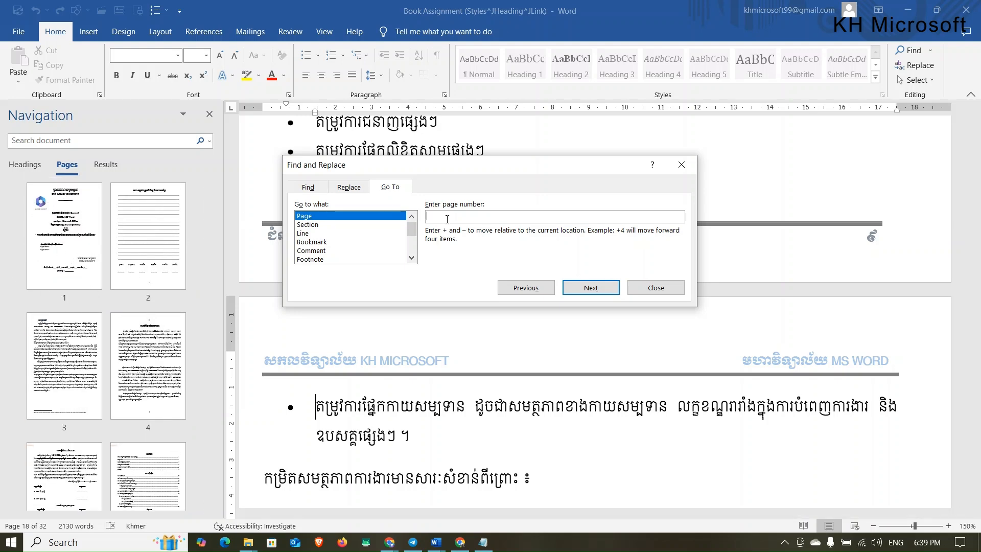
text(10)
key(Return)
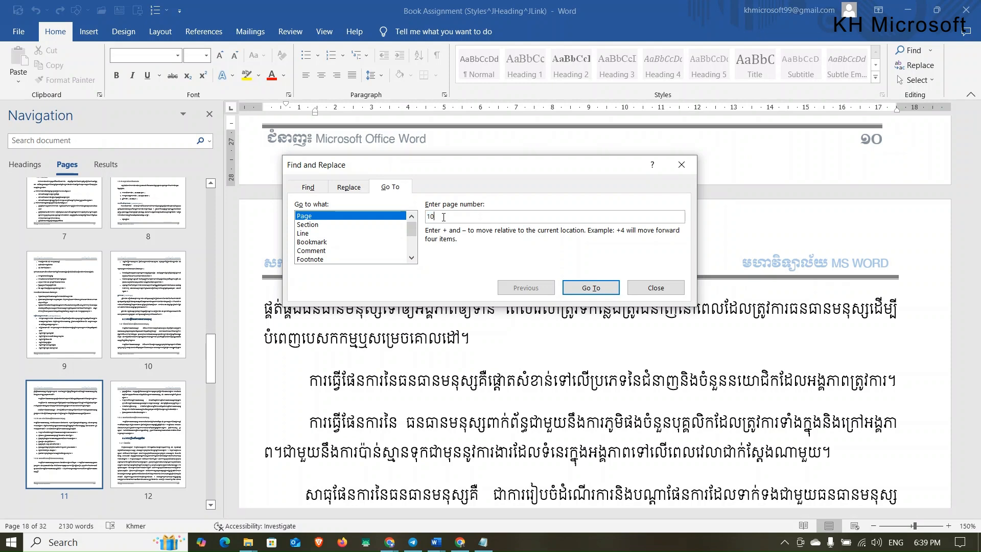
- Go to page 20 and view that page down to its footer number
text(1)
key(BackSpace)
text(20)
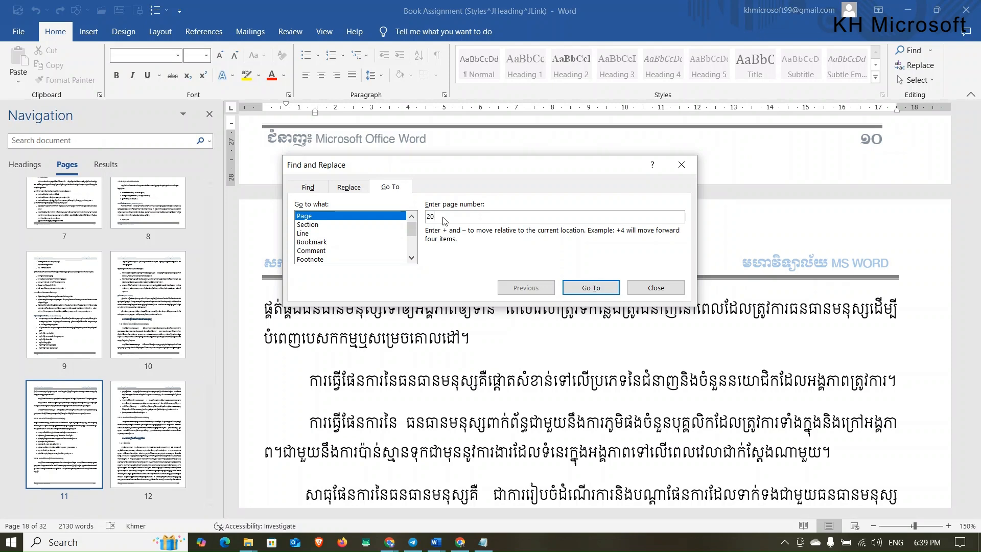
click(585, 286)
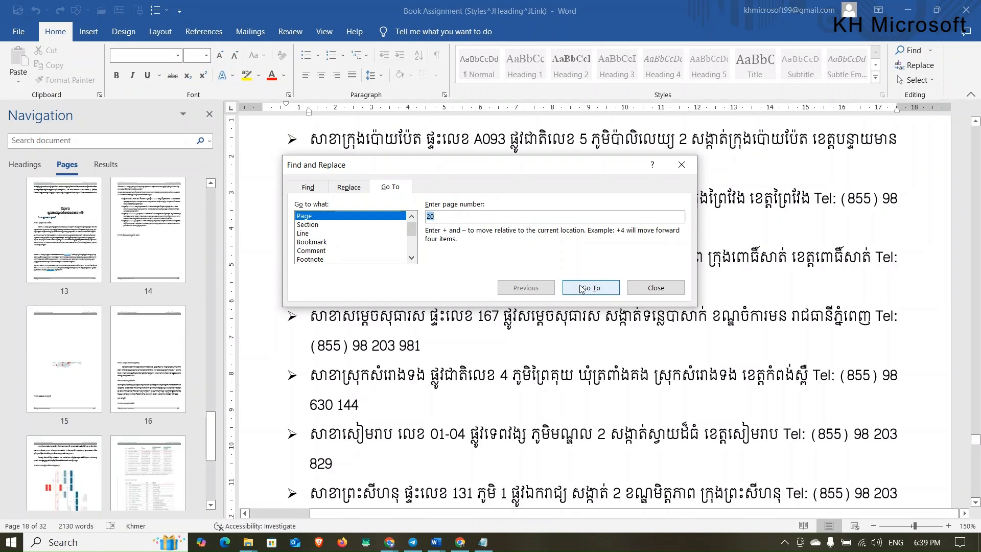
scroll(776, 317, down, 9)
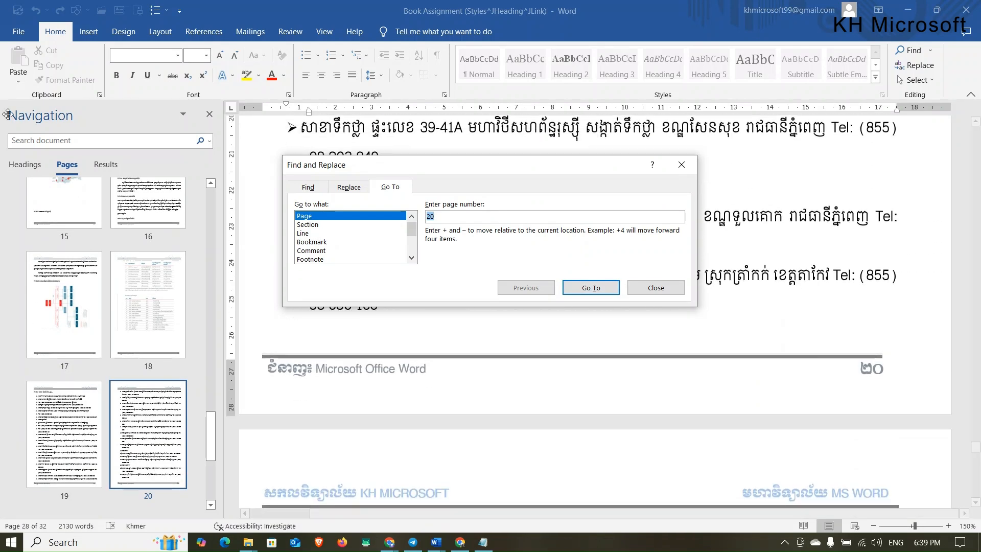
- Set the Go To target to Section and go to sections 2, 3 and 4 in turn
click(333, 225)
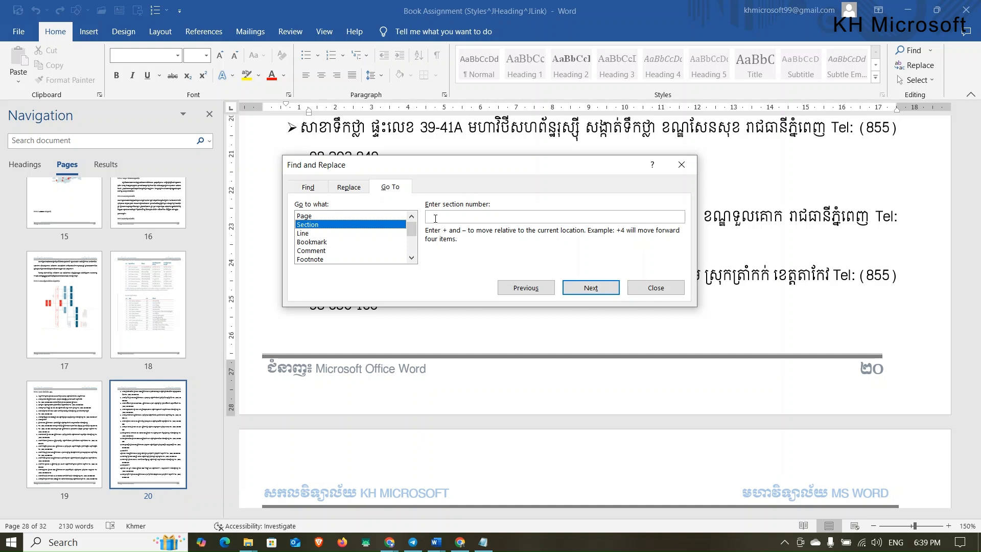
text(2)
click(563, 285)
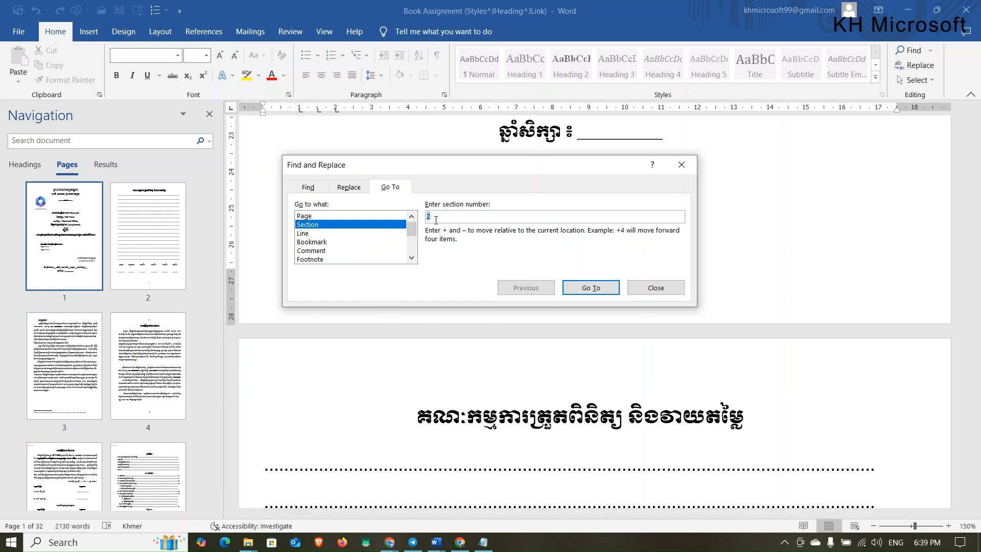
text(3)
click(606, 288)
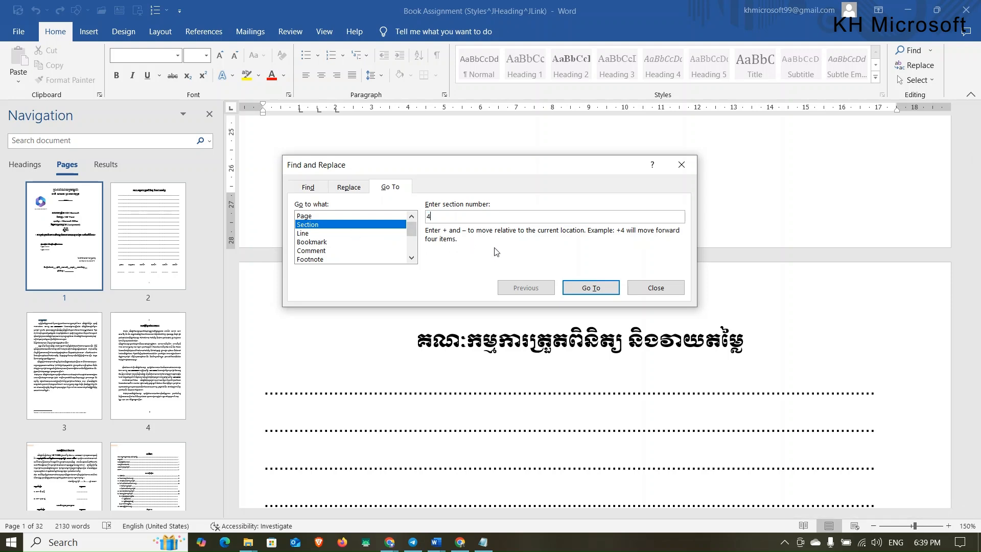
text(4)
click(591, 288)
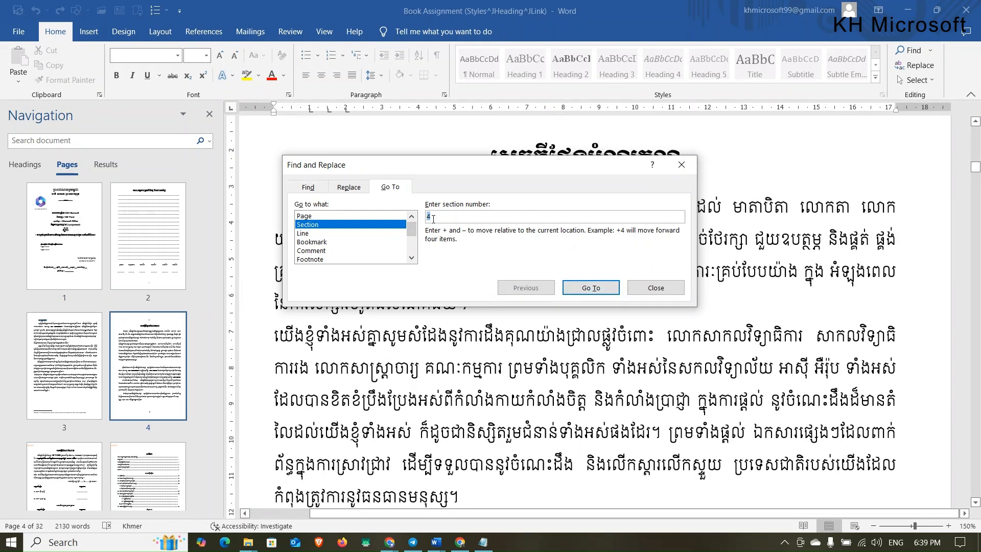
- Go to section 5 and check its header and the preceding page's footer in header and footer editing
click(591, 287)
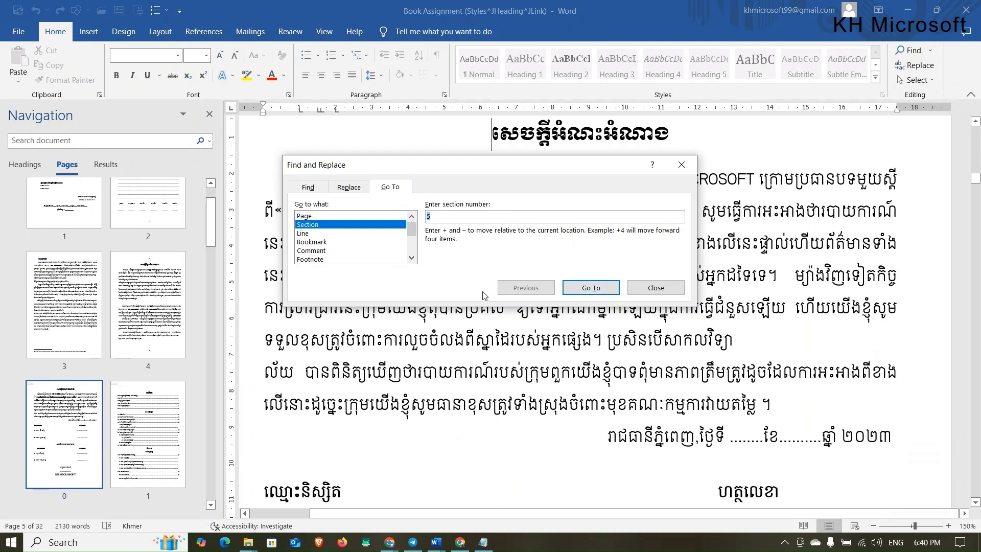
click(653, 288)
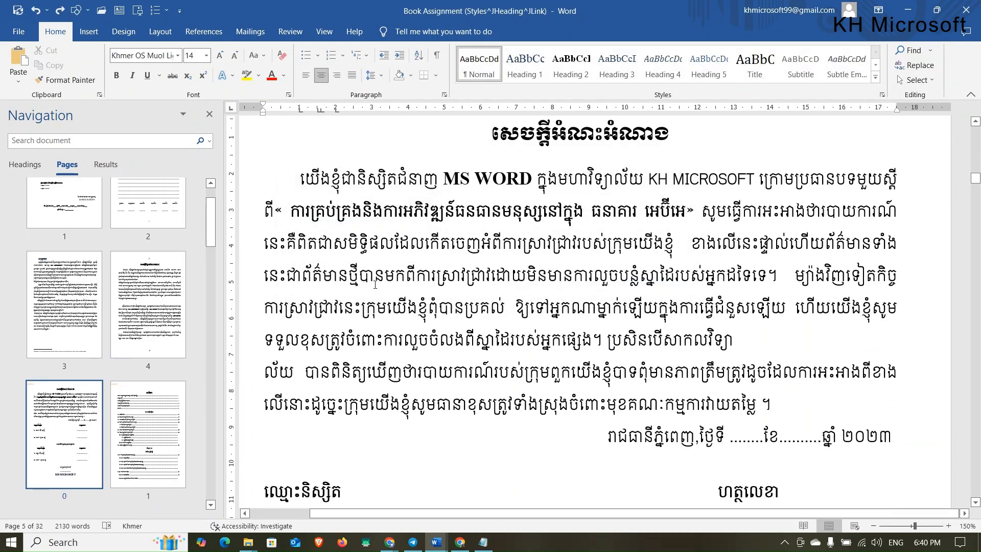
scroll(358, 255, up, 3)
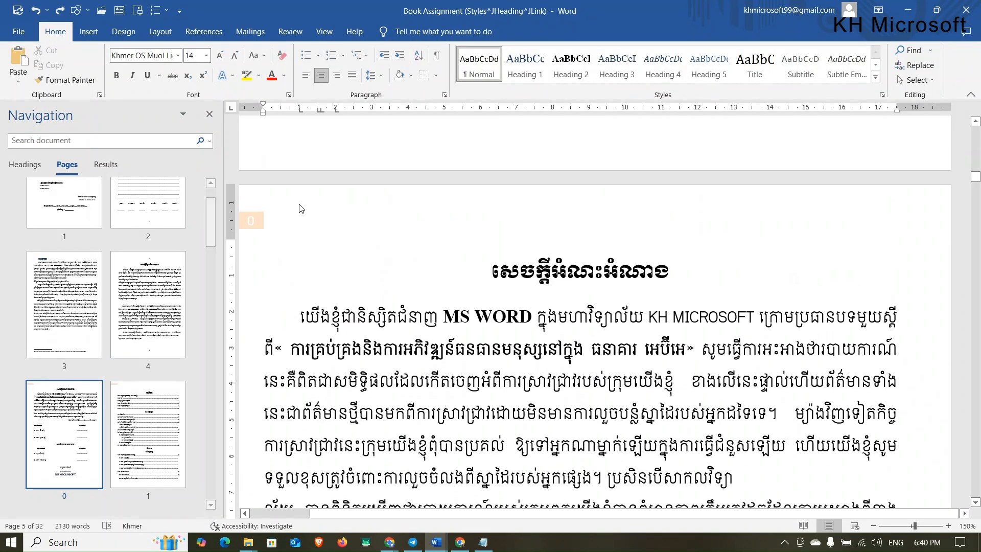
double_click(300, 208)
scroll(247, 248, up, 3)
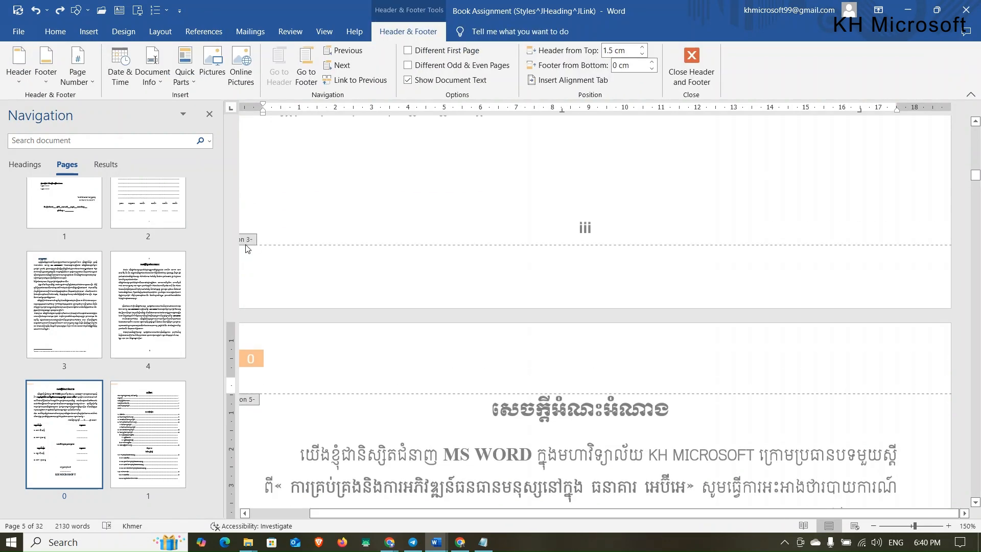
scroll(247, 249, down, 1)
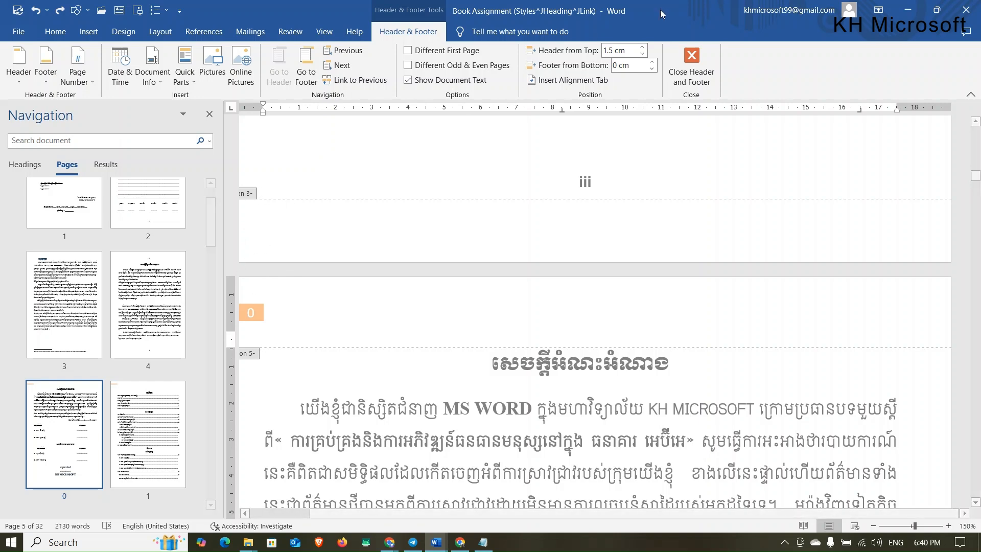
click(688, 65)
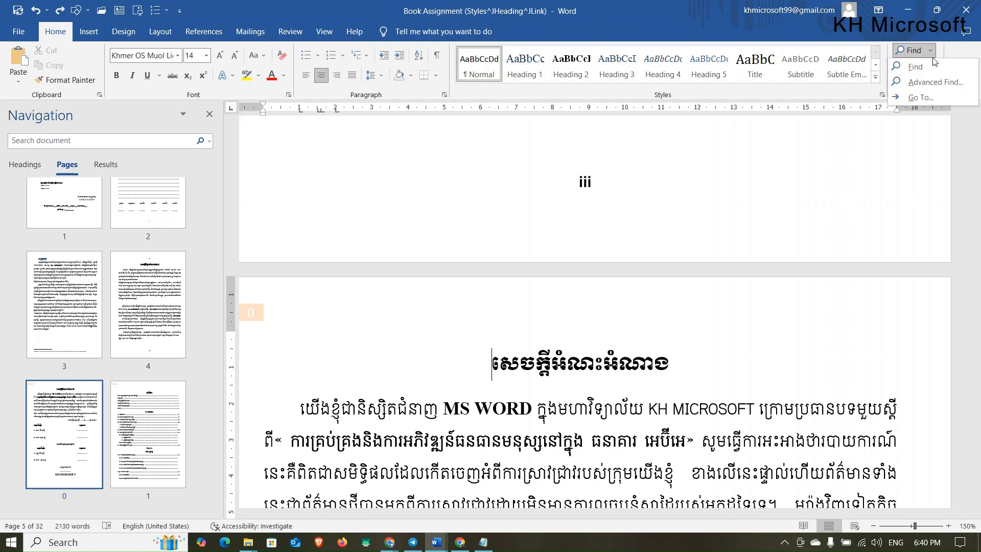
- Set the Go To target to Footnote, go to footnote 1, and move the dialog clear of its reference
click(931, 93)
click(322, 234)
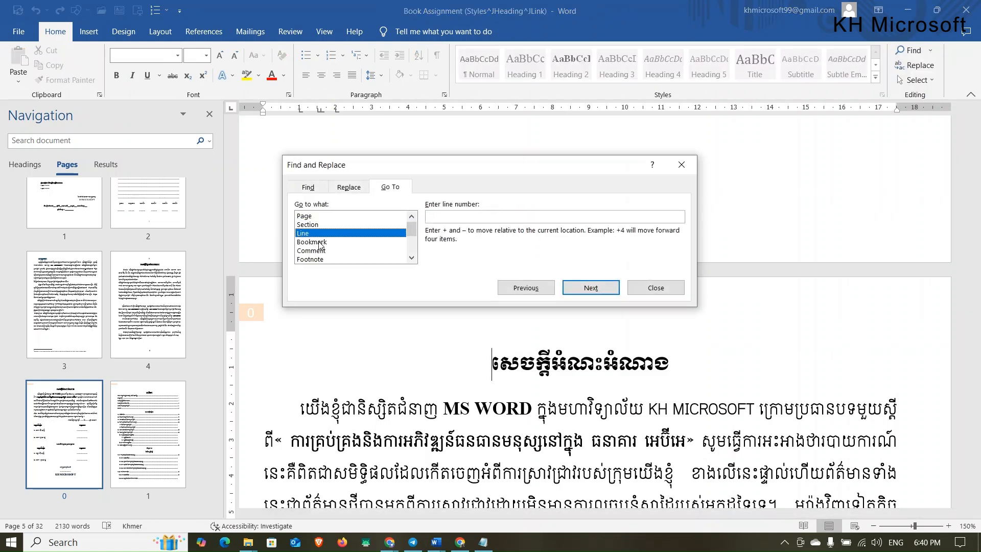
click(318, 243)
click(317, 251)
click(315, 259)
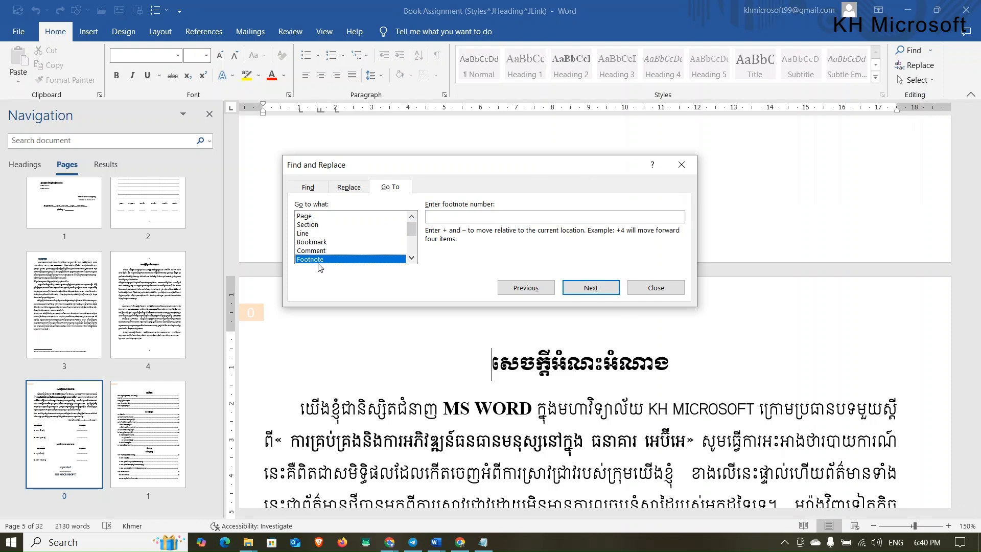
click(451, 213)
text(1)
click(589, 283)
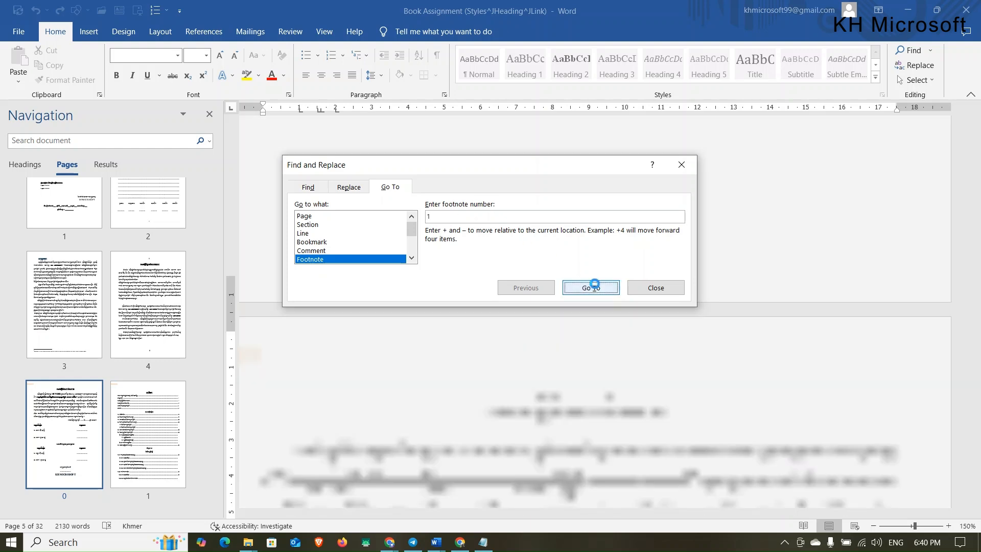
drag(580, 174, 617, 269)
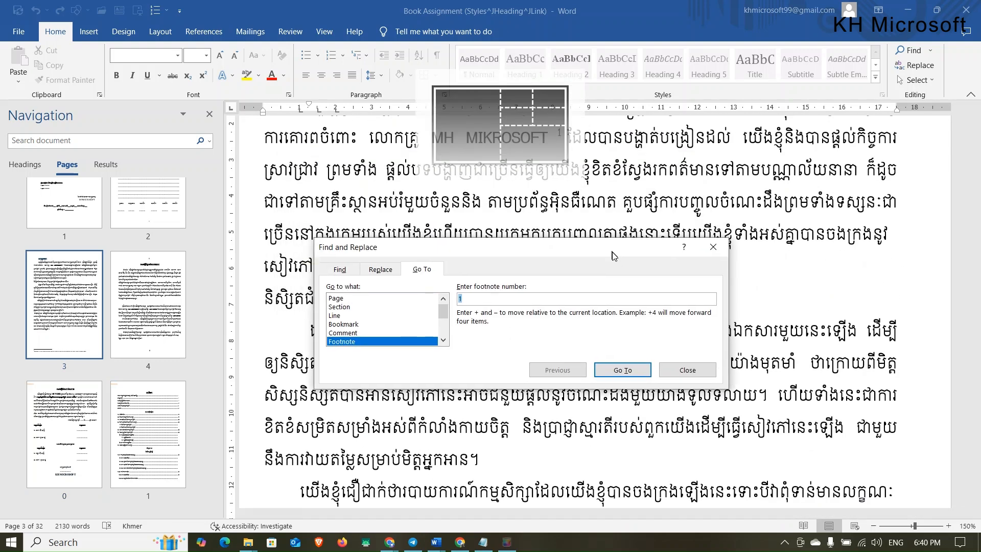
- Use Go To for footnote 2 and footnote 3 in turn
text(2)
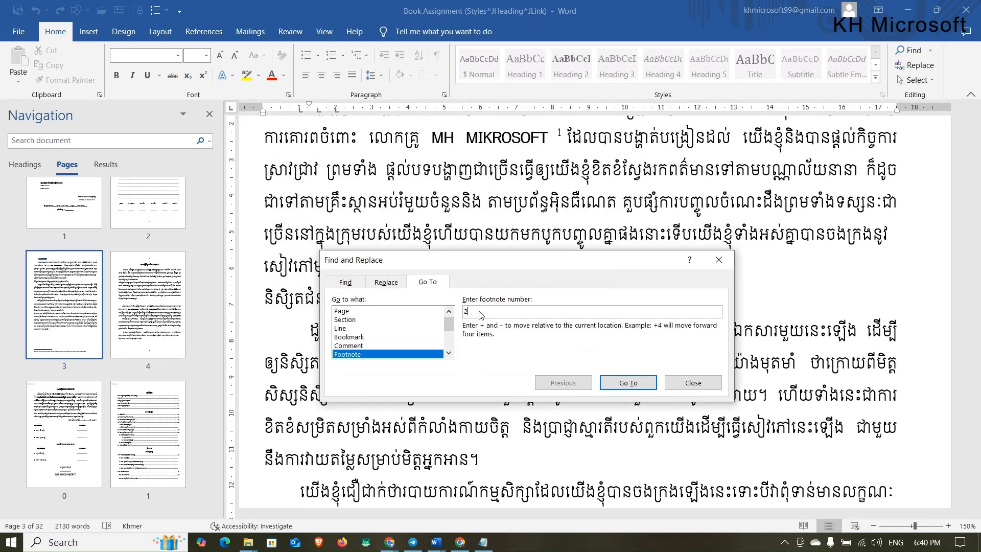
click(608, 380)
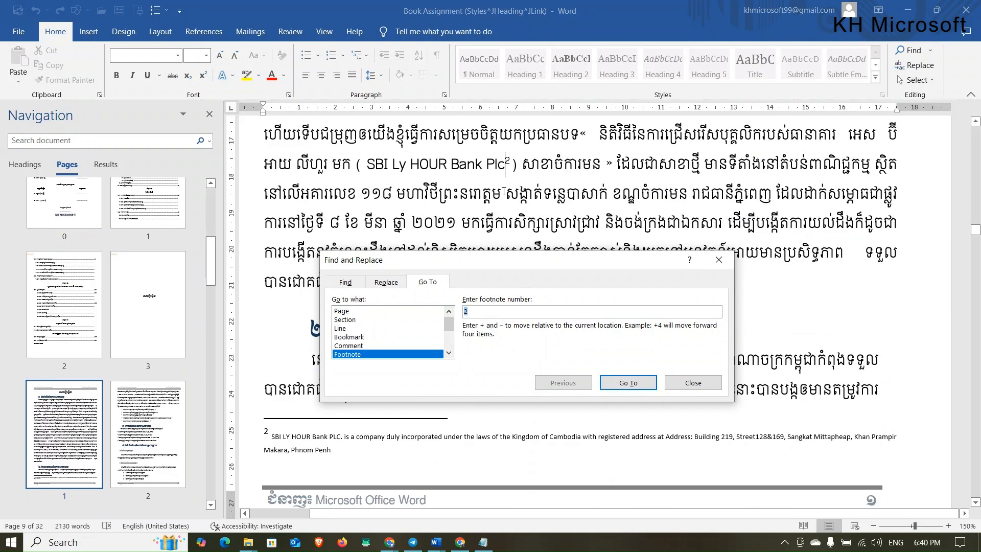
text(3)
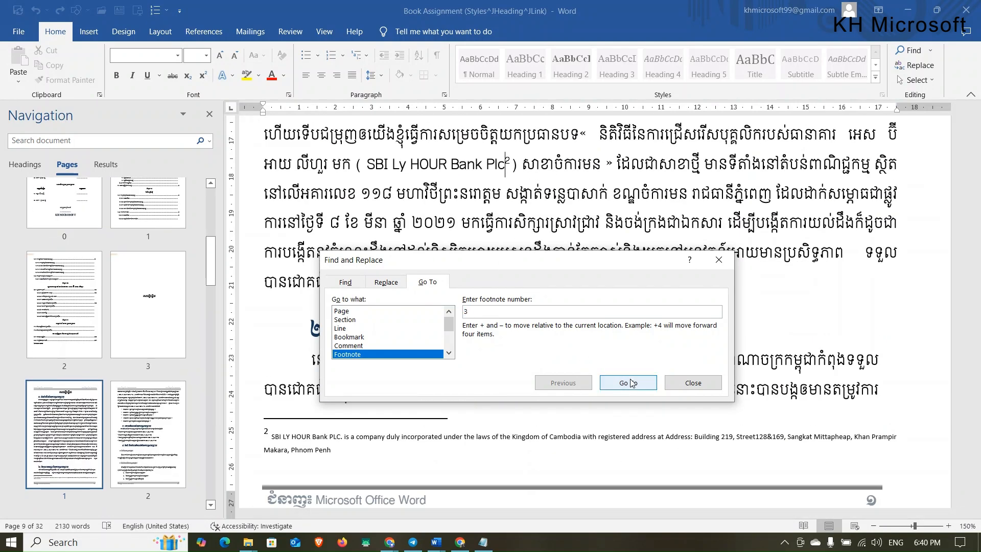
click(630, 383)
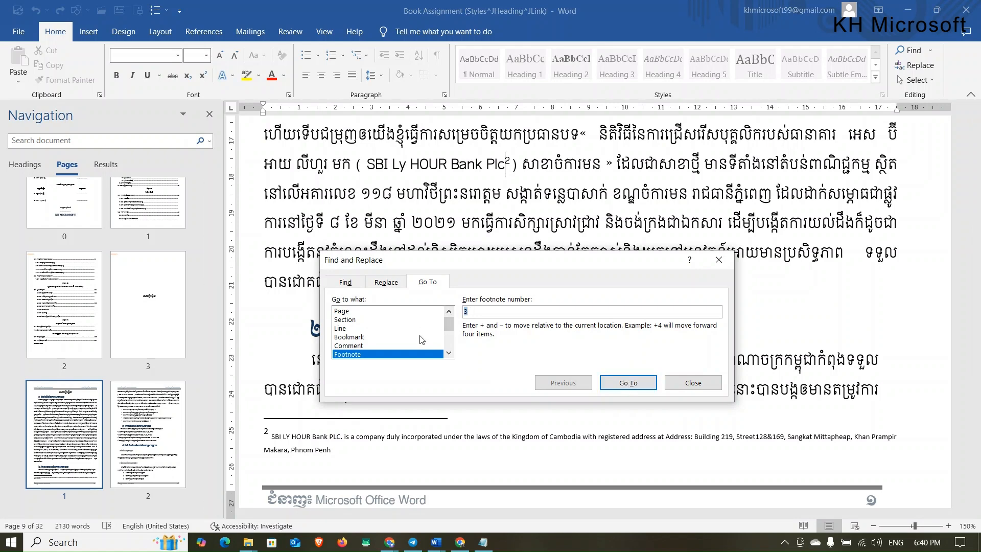
- Look through the Bookmark, Section and Page targets of Go To and close the dialog
click(346, 337)
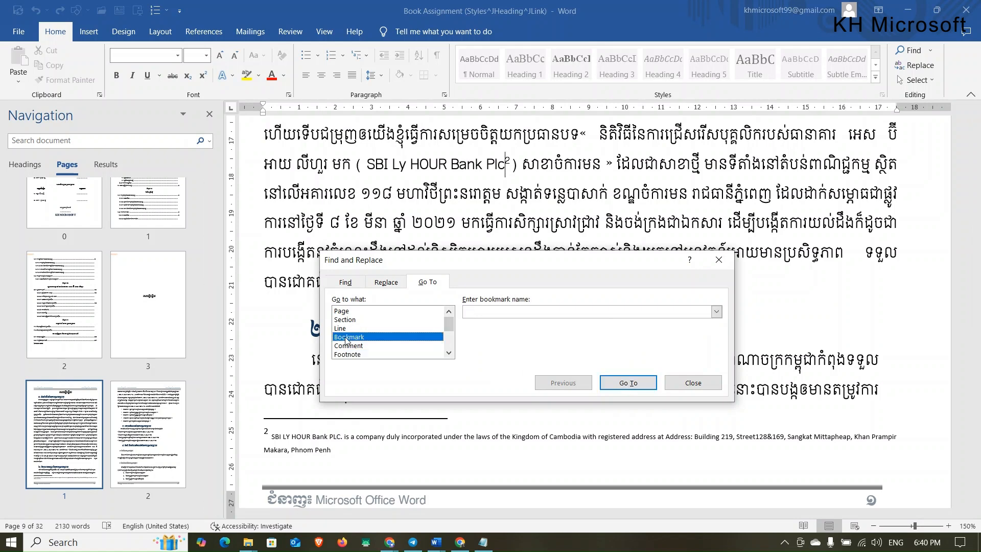
click(343, 312)
click(346, 319)
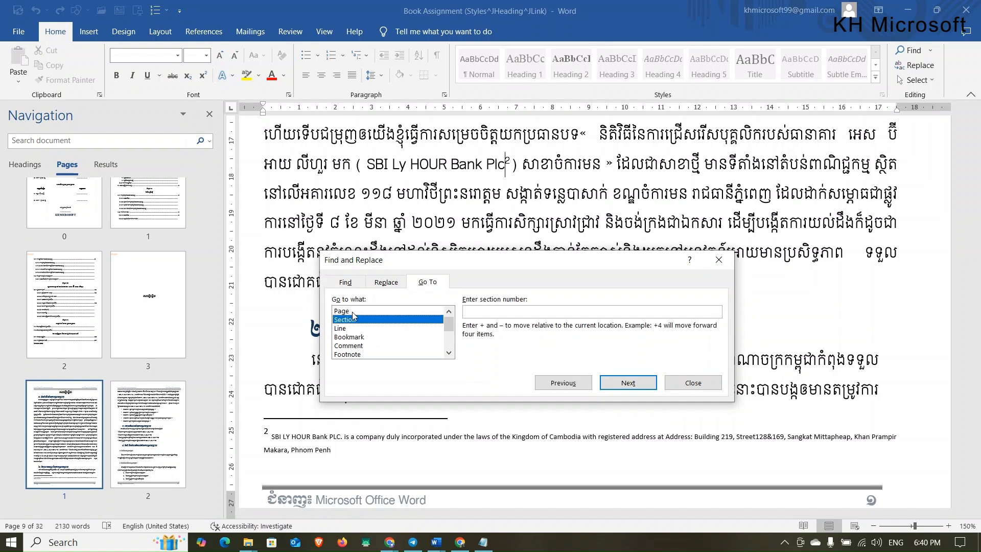
click(340, 313)
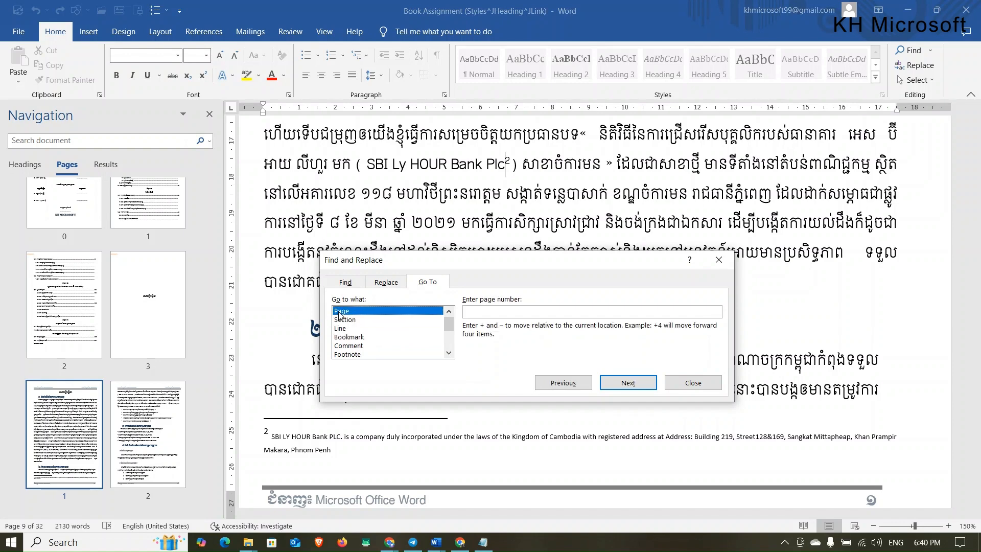
click(695, 386)
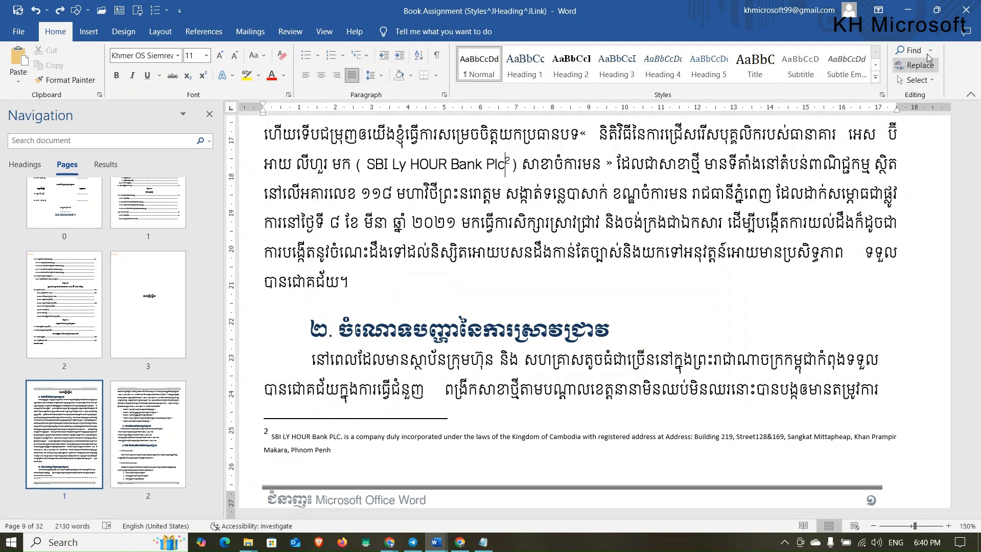
- Open Advanced Find and compare the Find, Replace and Go To options of the dialog
click(930, 50)
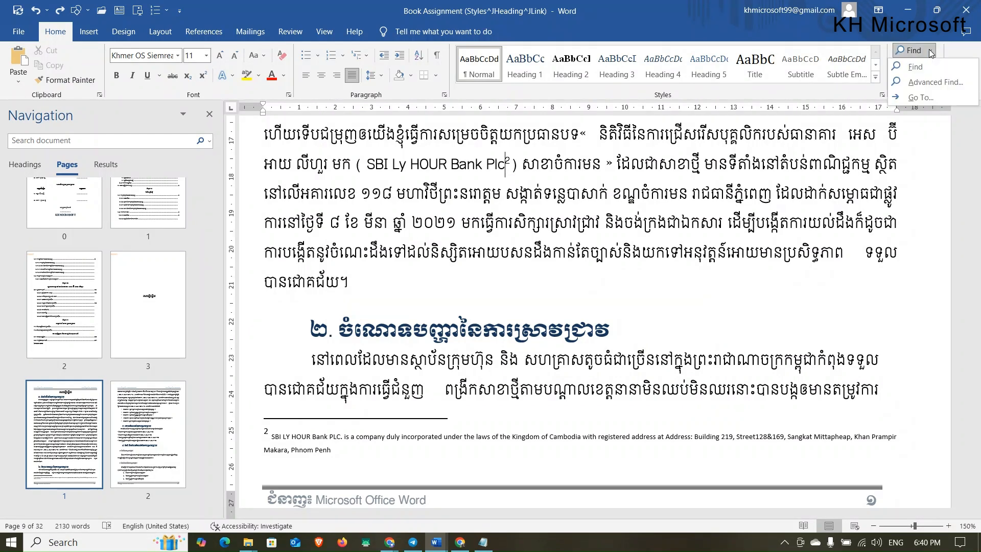
click(928, 82)
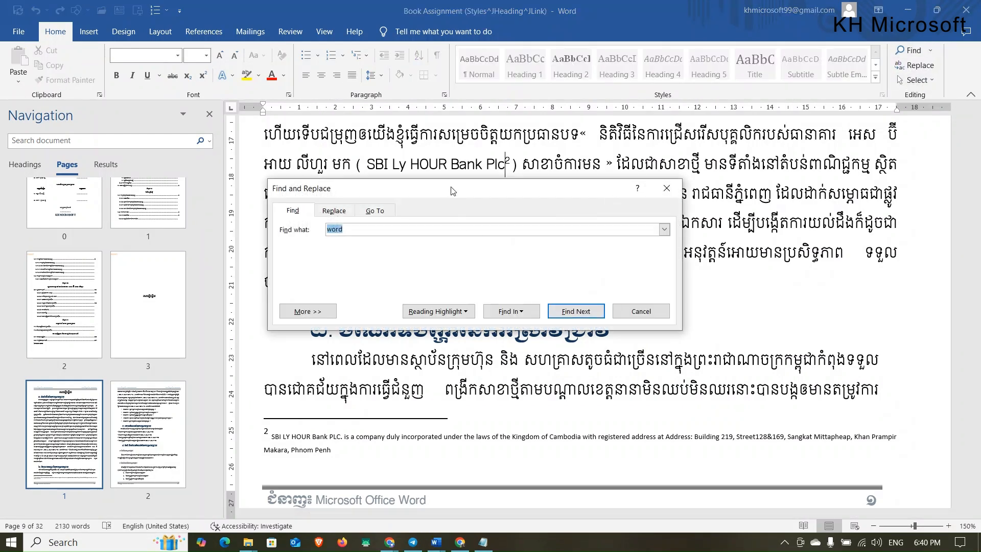
drag(451, 191, 650, 213)
click(491, 233)
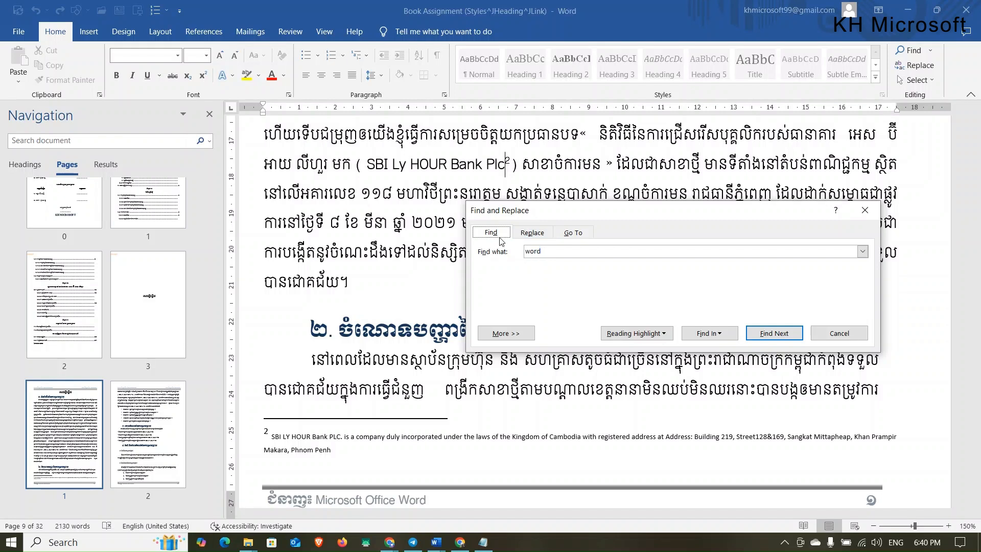
click(574, 233)
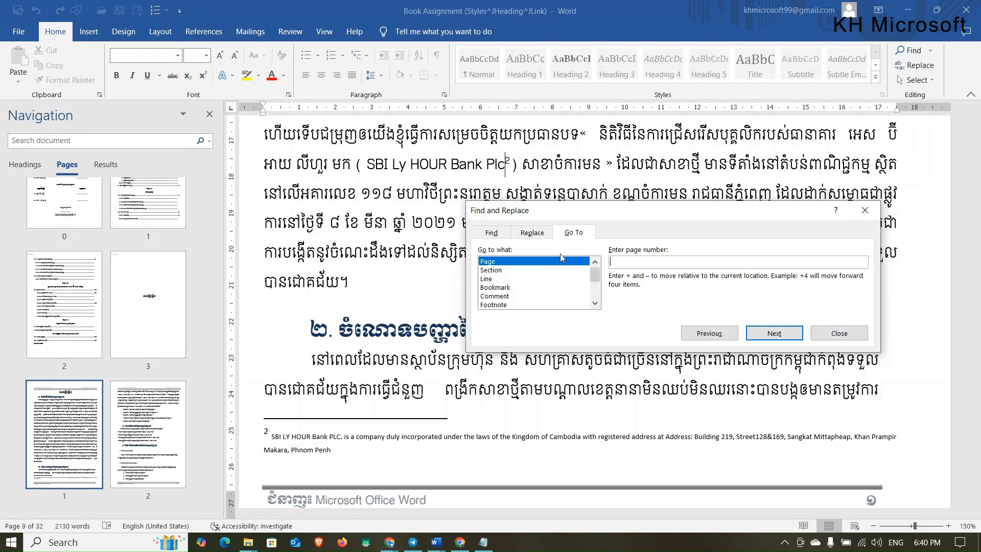
click(532, 233)
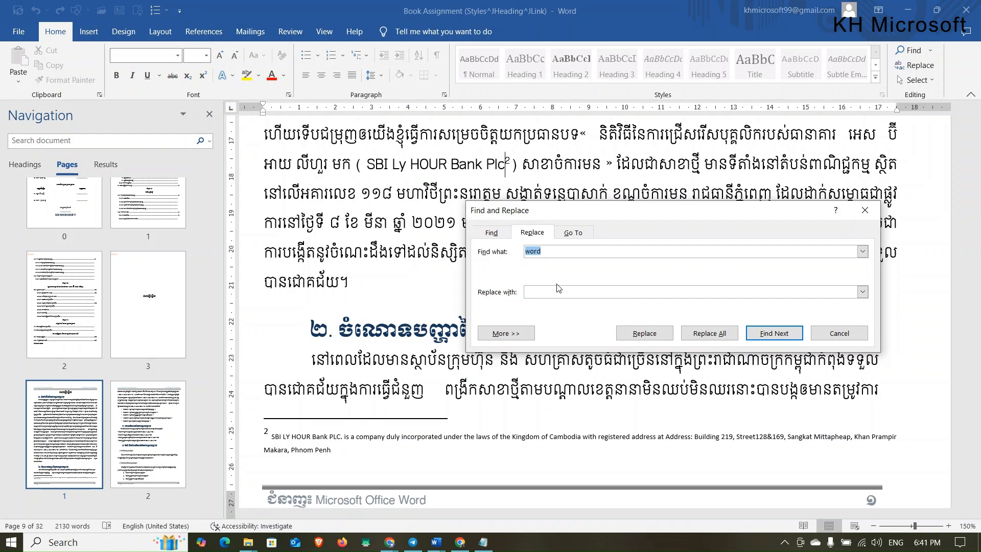
click(491, 233)
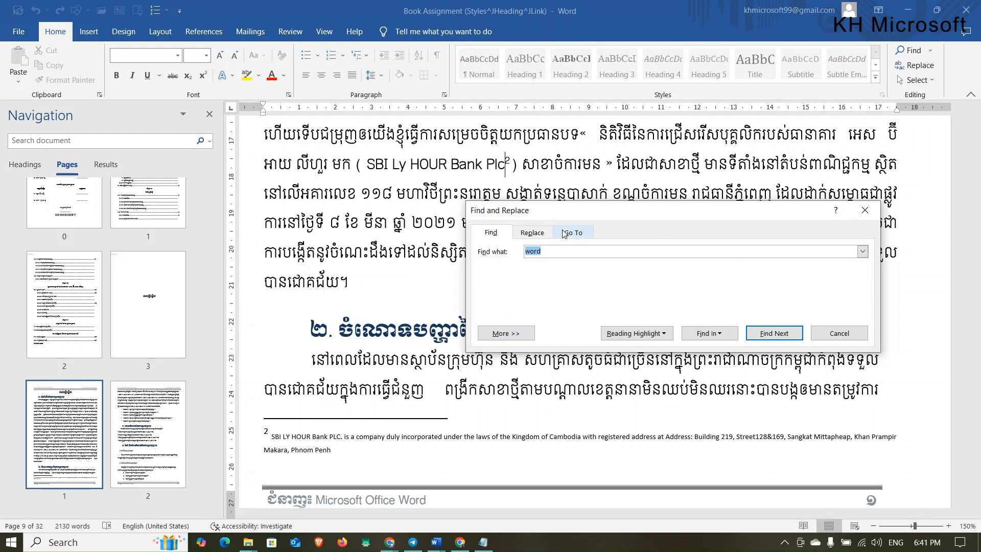
click(564, 233)
click(536, 235)
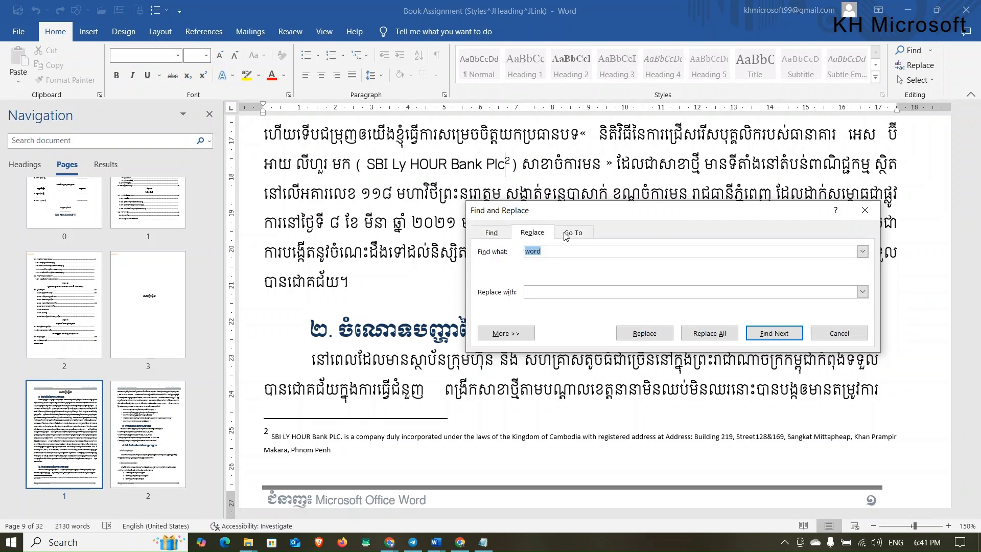
- Set the text to find in Replace to "PIC" and step through its first three occurrences
click(547, 251)
key(BackSpace)
key(BackSpace)
key(BackSpace)
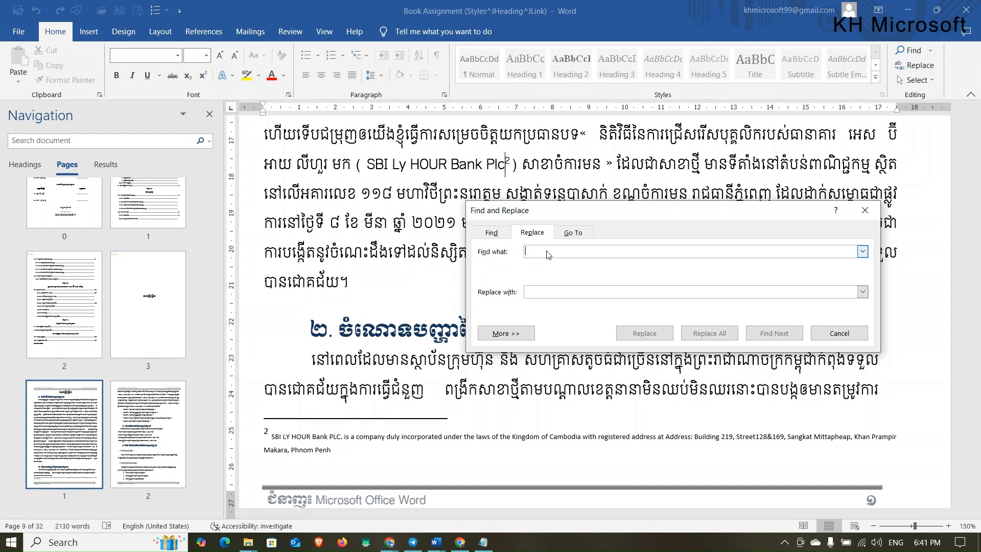
text(PlC)
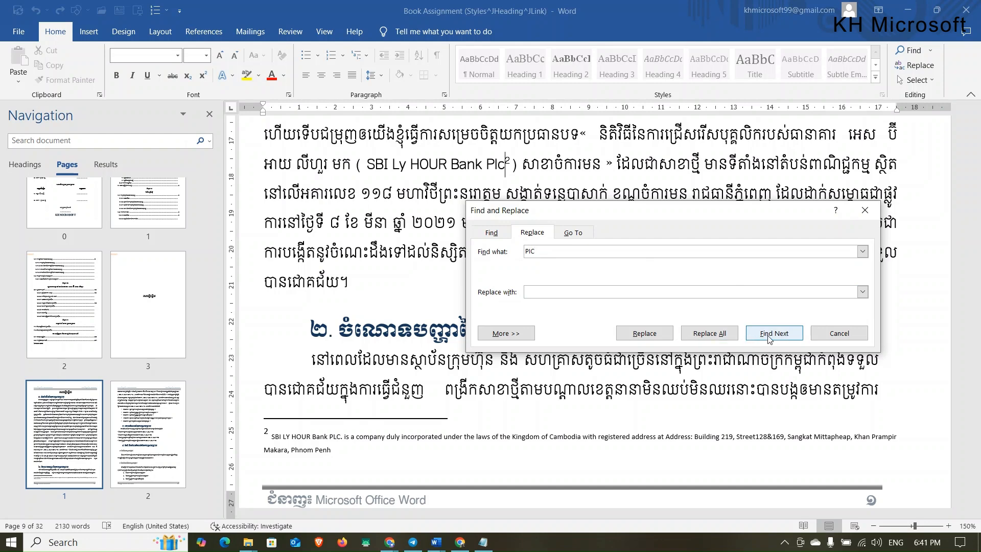
click(787, 334)
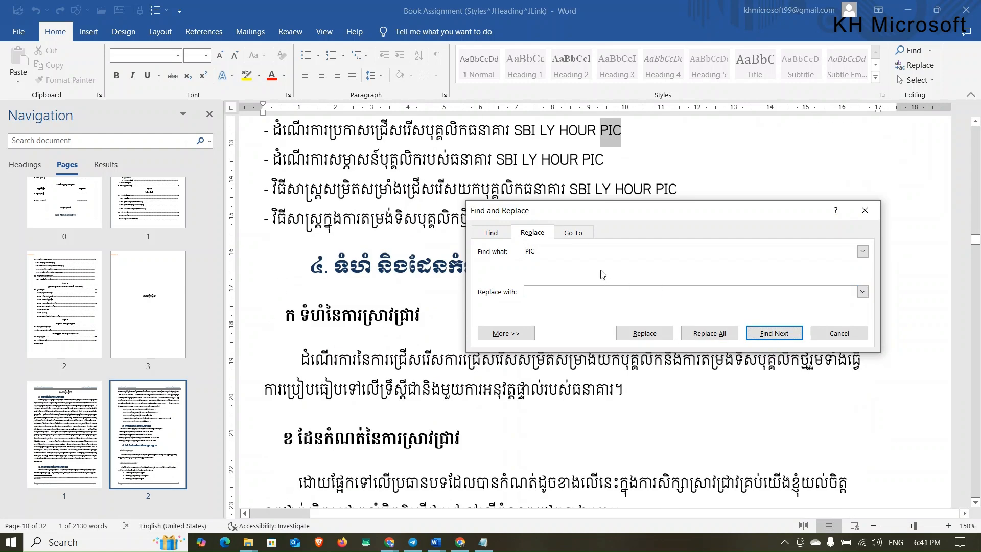
click(774, 333)
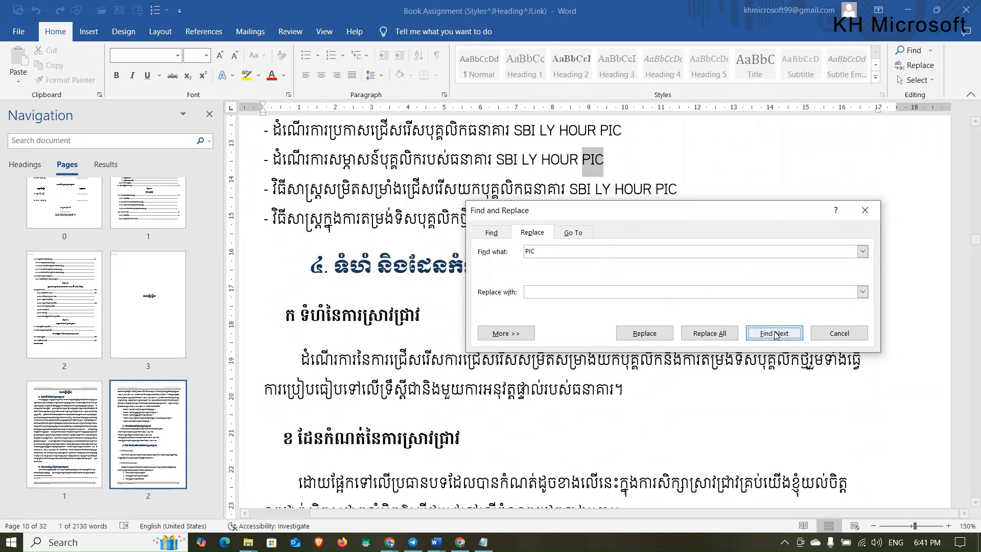
key(Return)
- Move the dialog clear of the matches, find the remaining "PIC" occurrences, and restart the search from the first one
drag(680, 210, 678, 334)
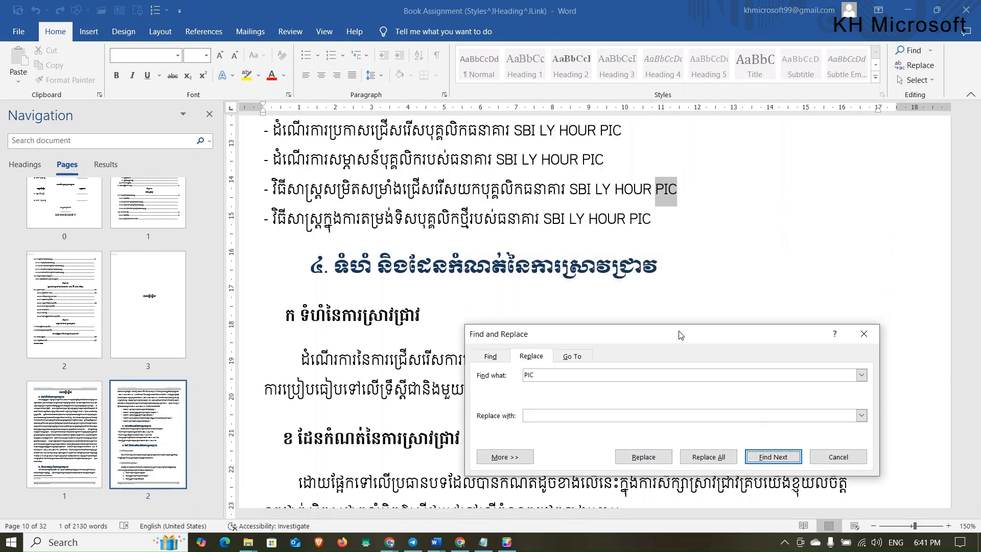
scroll(670, 239, down, 10)
key(Return)
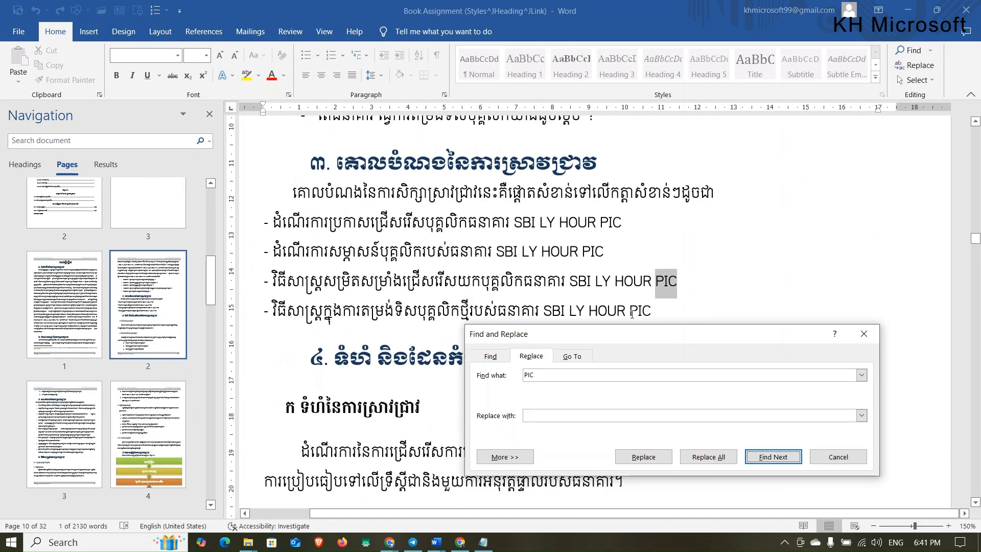
click(778, 456)
click(778, 456)
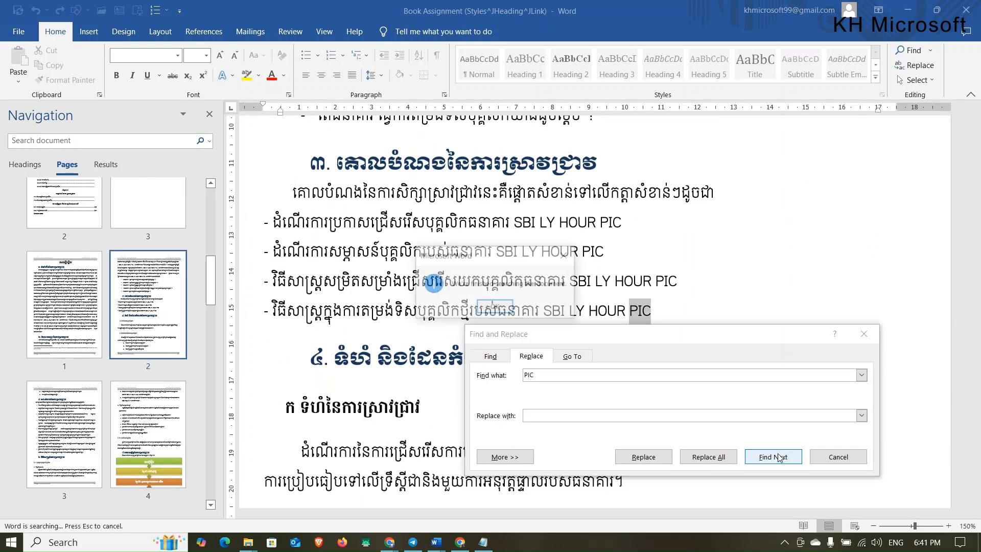
click(566, 254)
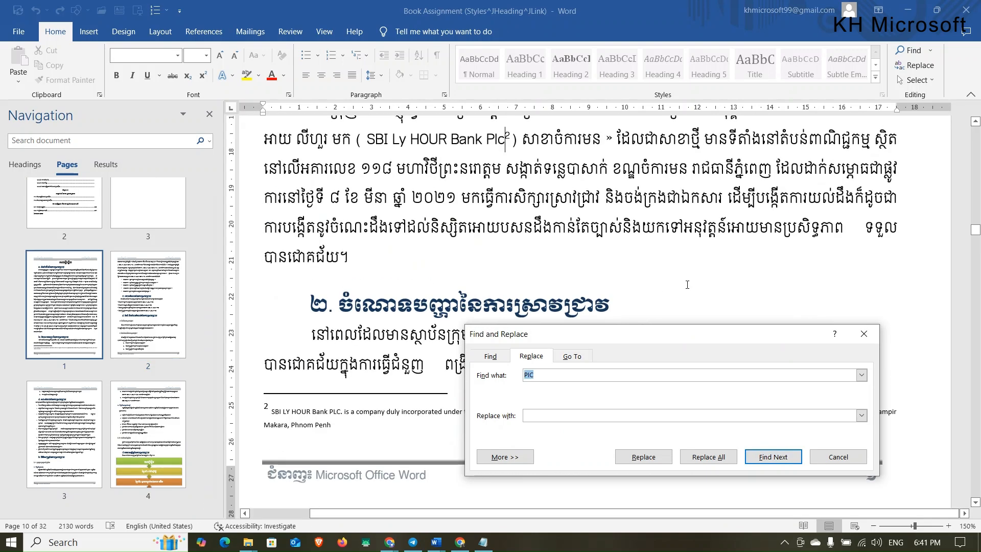
click(773, 456)
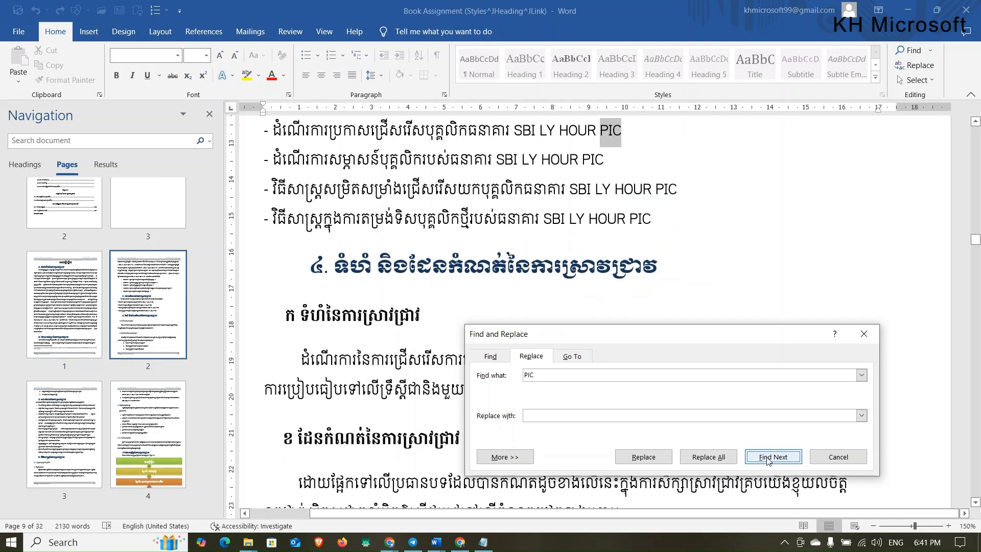
scroll(599, 251, up, 1)
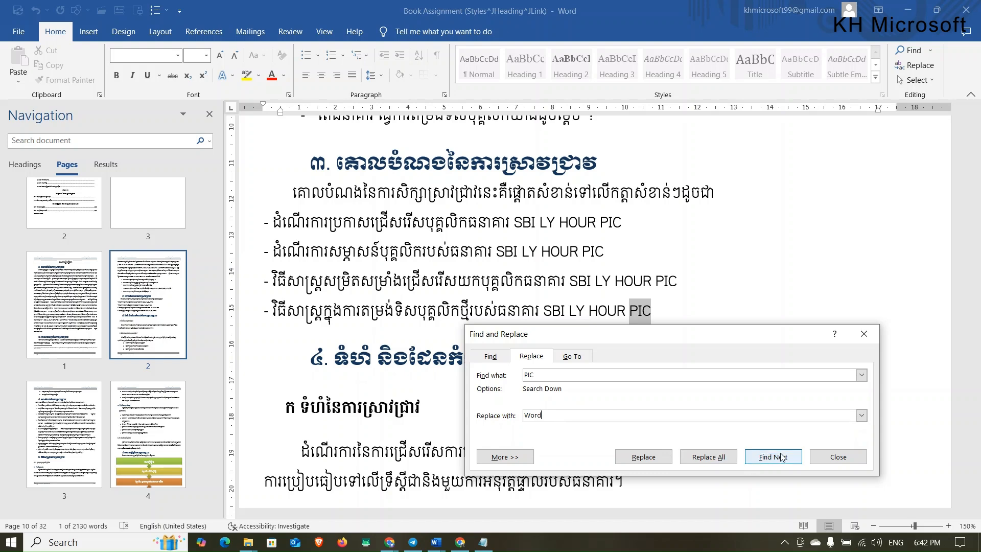
- Replace every occurrence of "PIC" with "Word", continuing the search from the document's beginning, and close the dialog
click(717, 457)
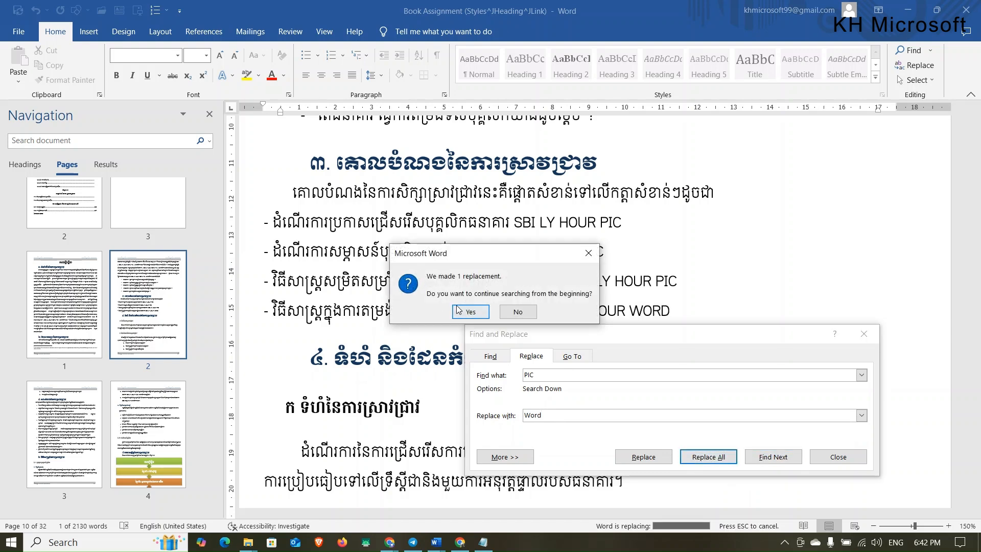
click(459, 310)
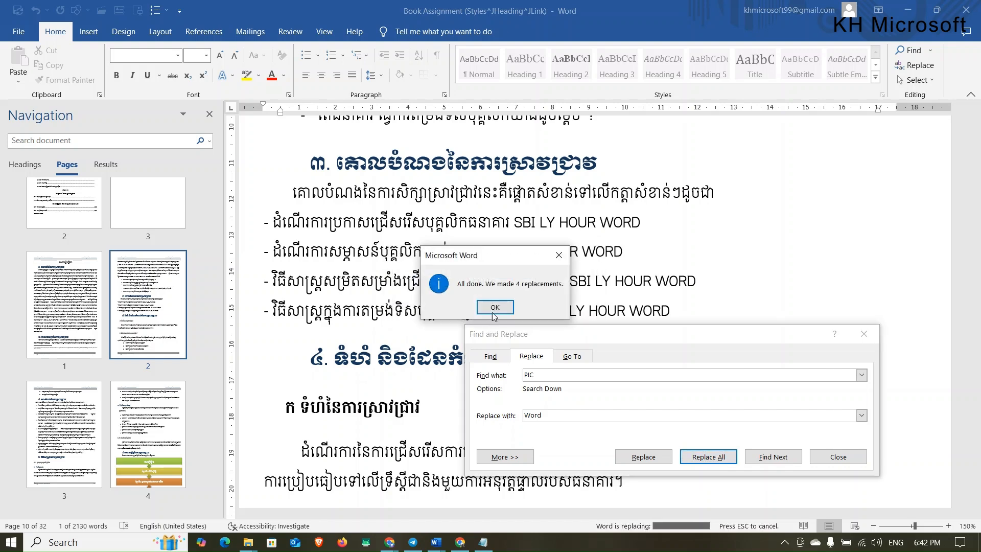
click(494, 311)
scroll(691, 273, up, 3)
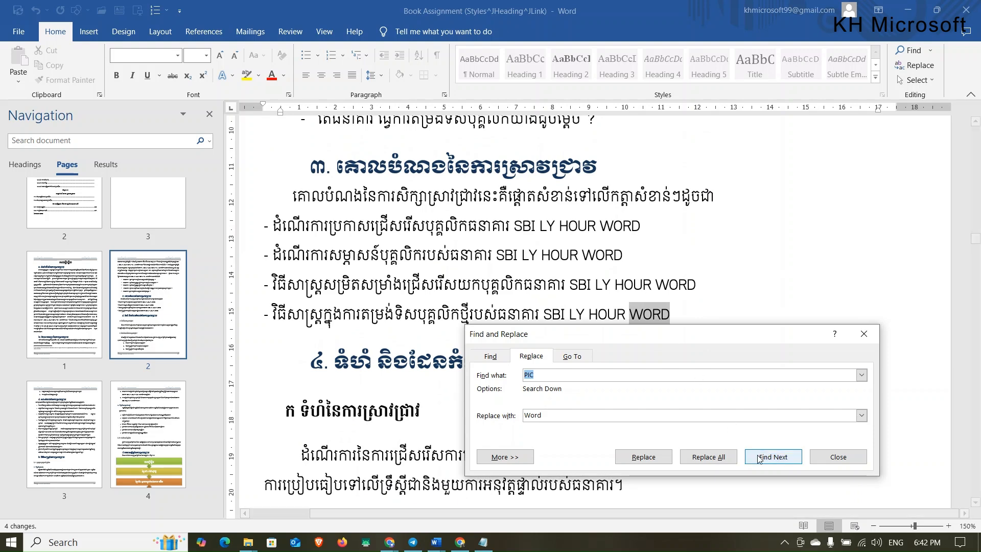
click(838, 457)
click(643, 314)
click(655, 284)
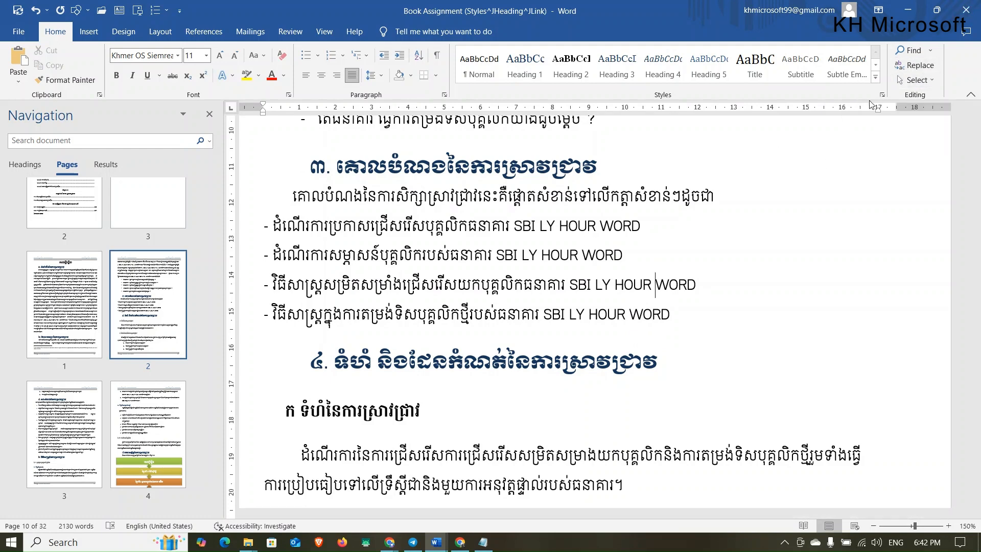
- Select the entire content of the document and view the other selection options
click(927, 81)
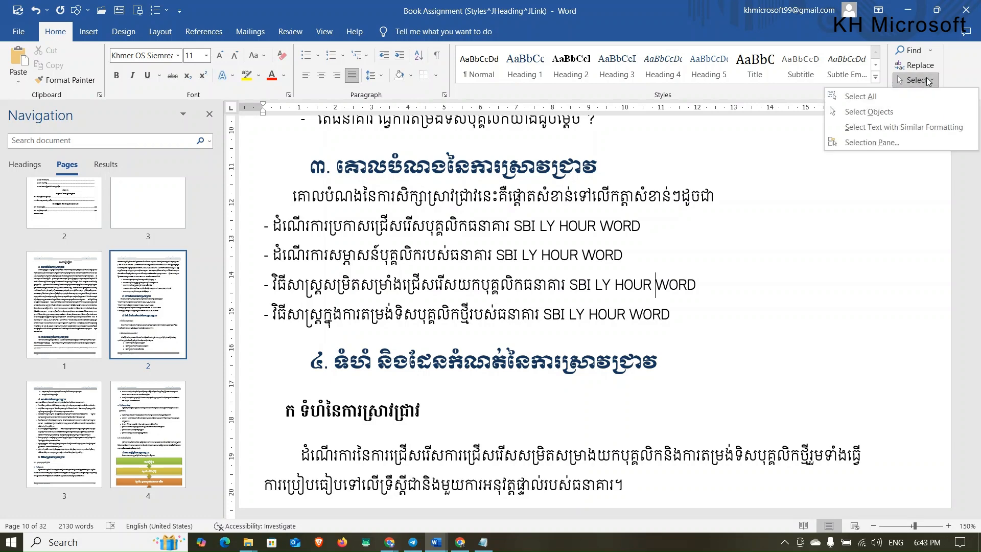
click(871, 97)
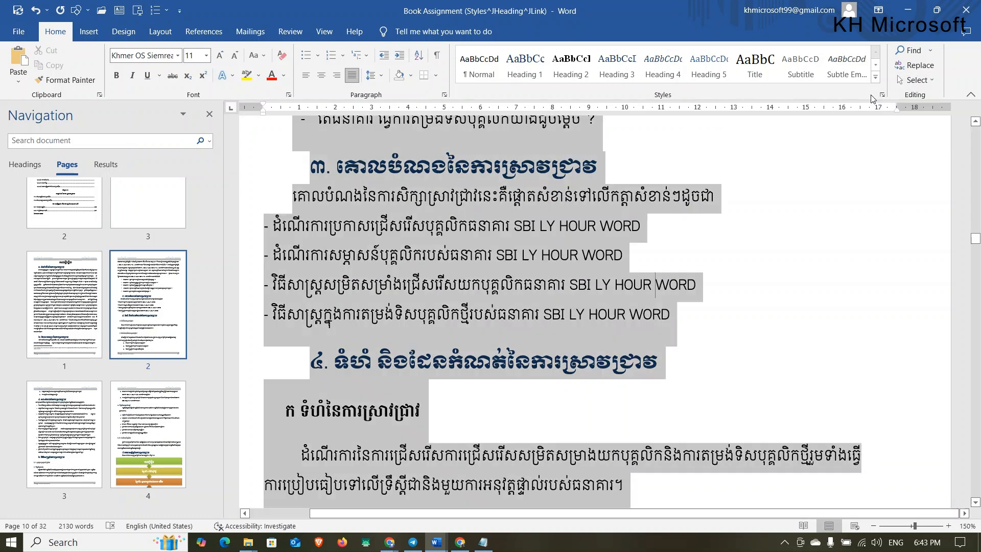
click(918, 82)
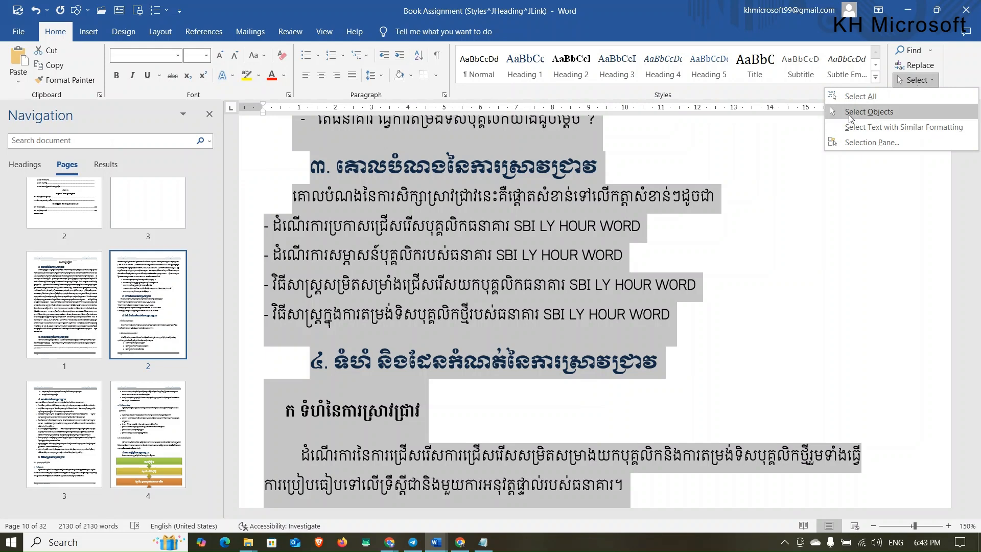
scroll(494, 345, up, 3)
scroll(495, 346, up, 2)
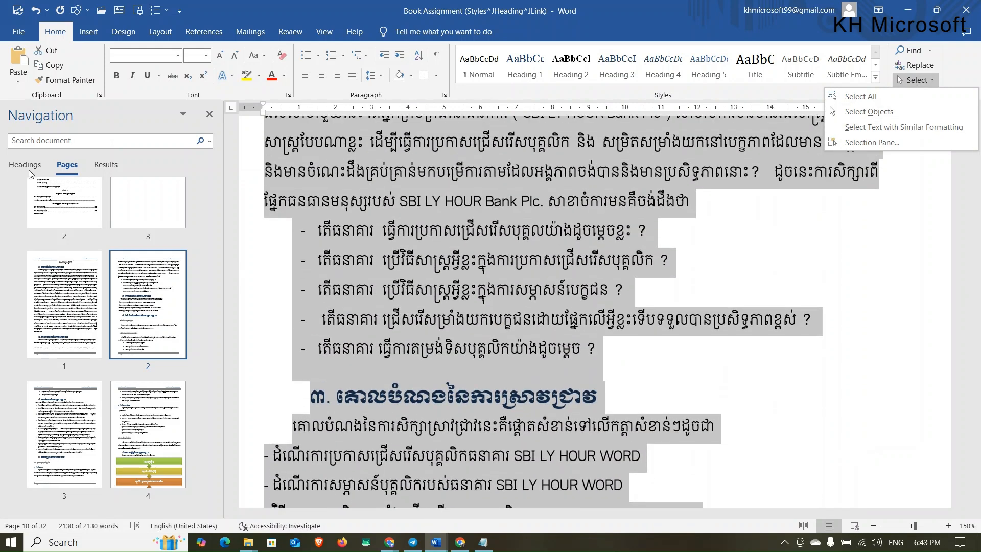
- Go to the cover page and move the logo picture onto the centred "MS Word" and "Microsoft Office" title lines
click(29, 170)
click(36, 195)
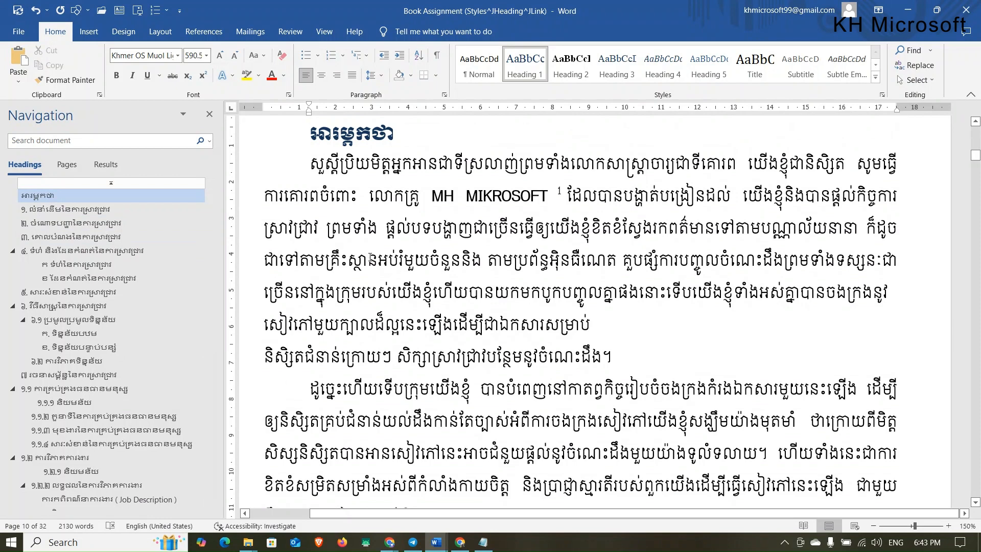
scroll(447, 205, up, 15)
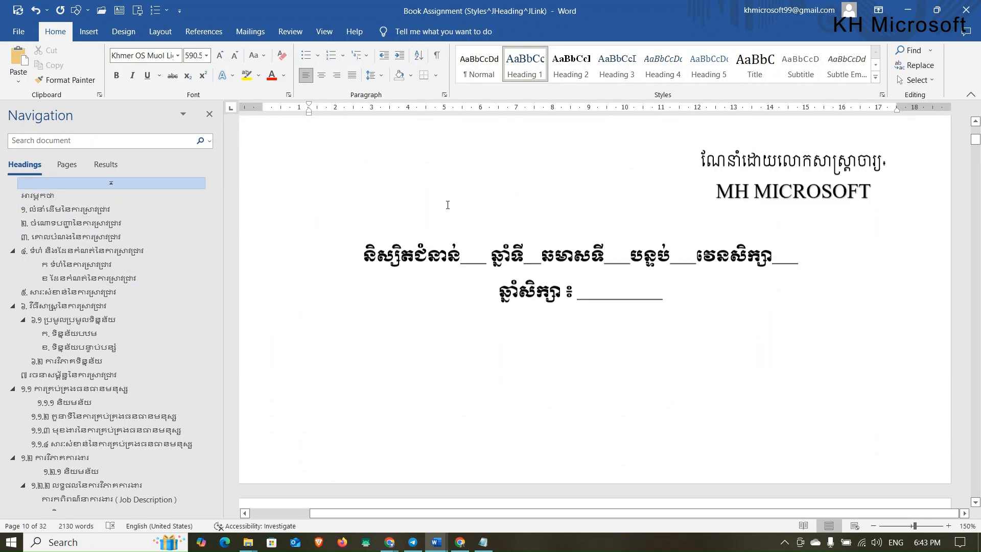
scroll(447, 205, up, 10)
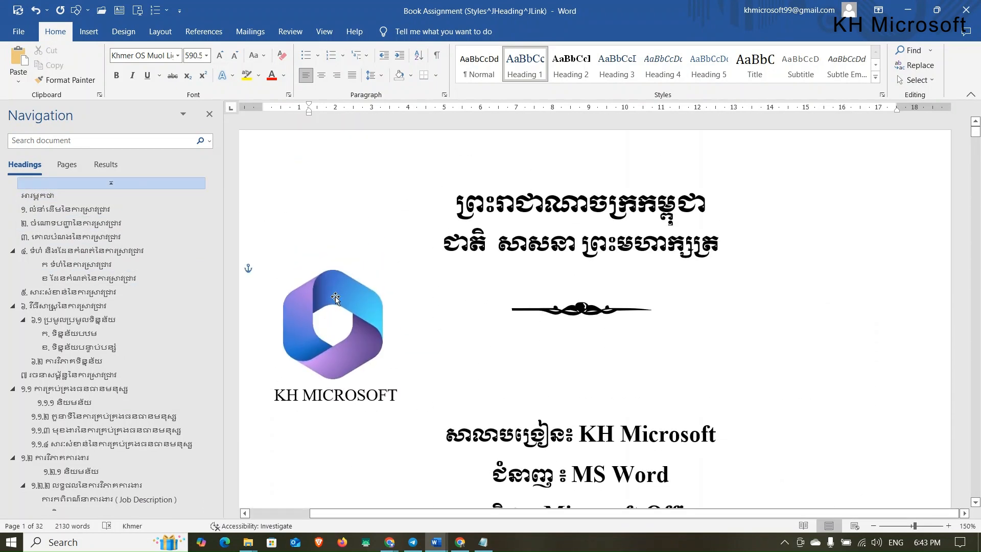
click(335, 298)
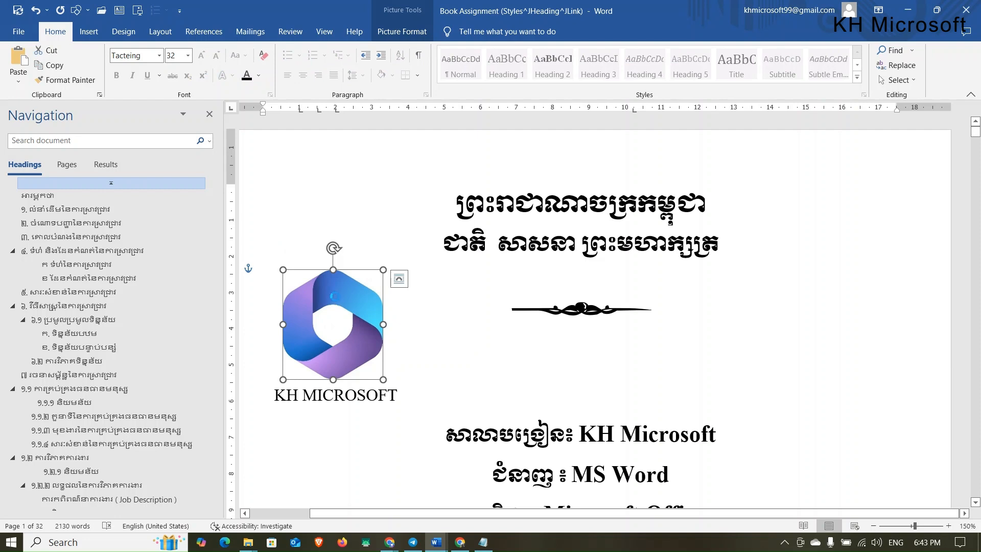
scroll(394, 278, down, 1)
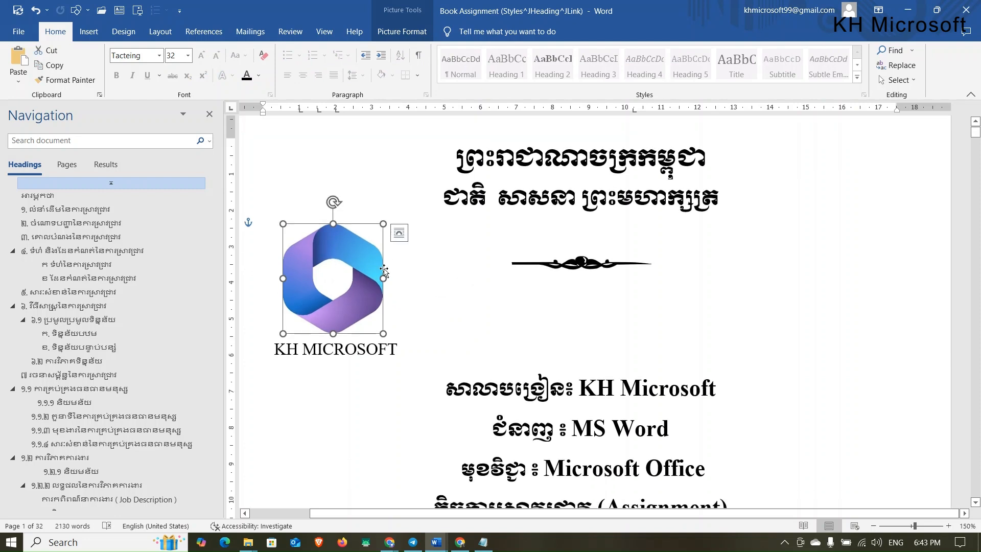
scroll(384, 272, down, 3)
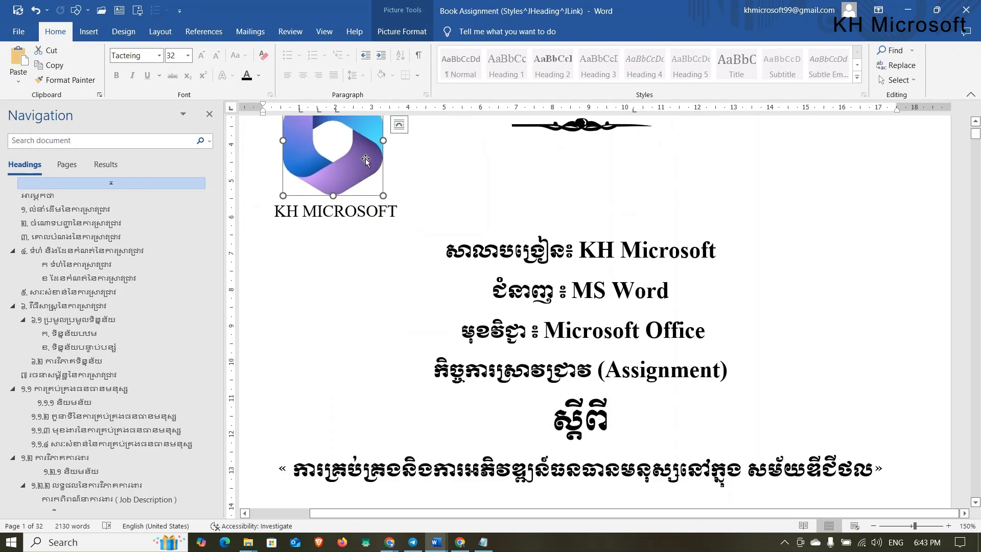
drag(365, 160, 620, 334)
- Set the logo's text wrapping to Behind Text and deselect it
click(653, 268)
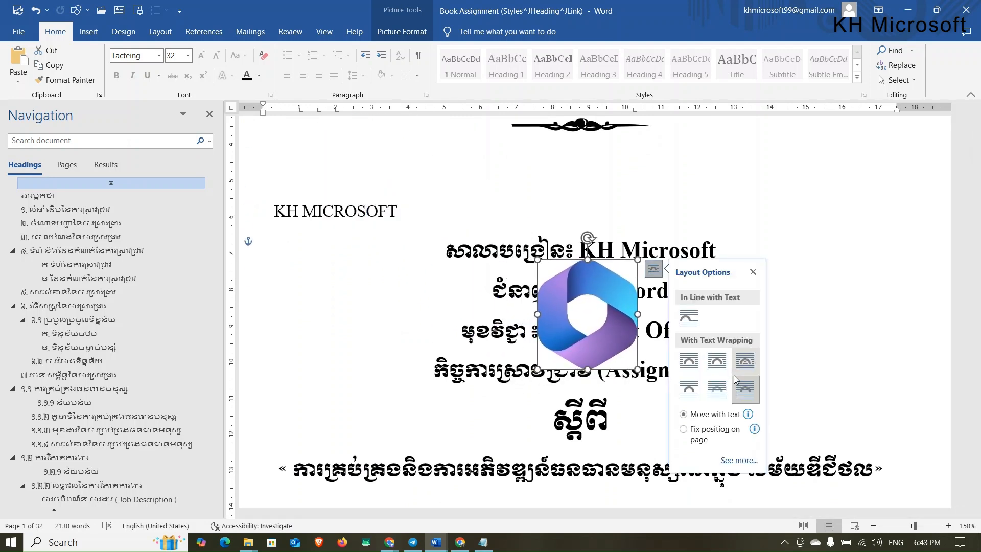
click(717, 389)
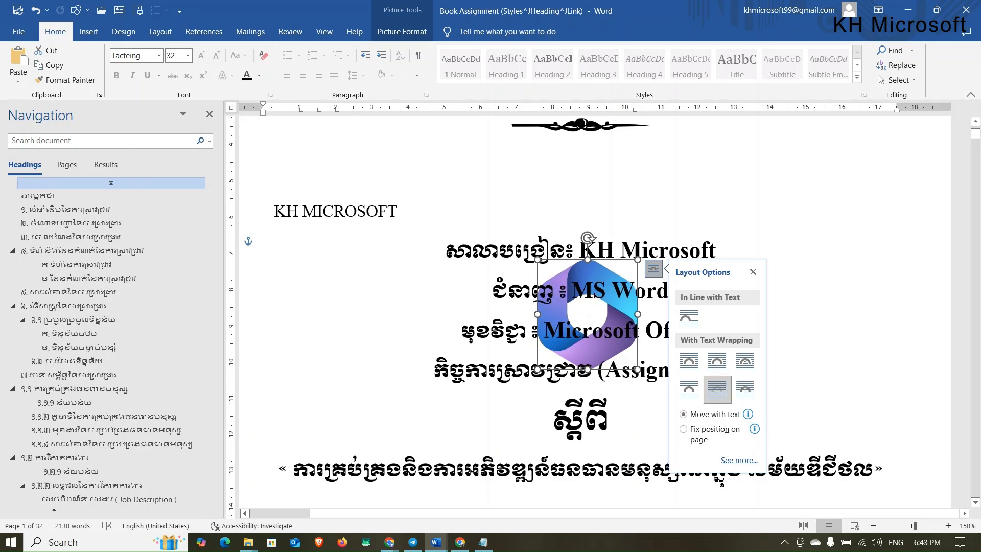
click(780, 467)
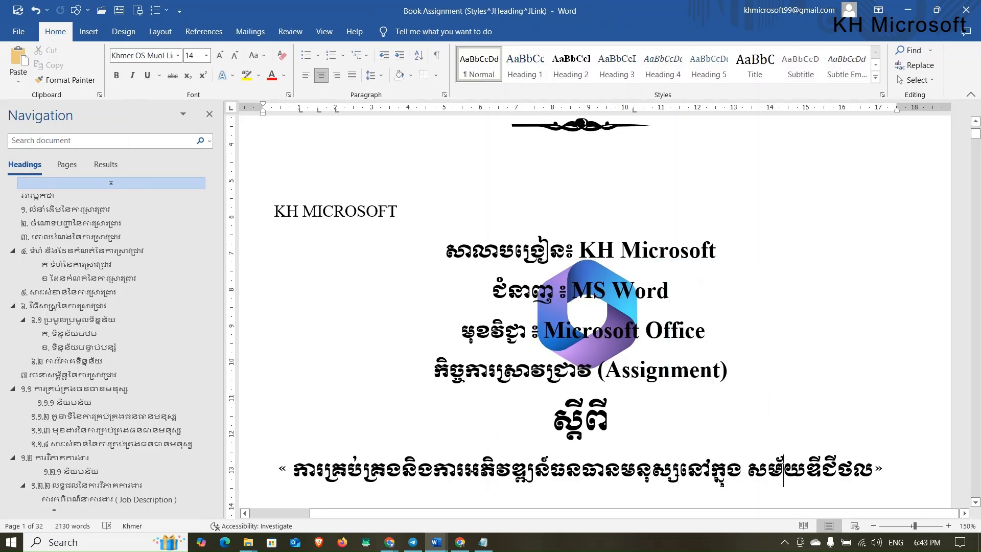
- Try to select the logo directly through the title text that covers it
click(591, 289)
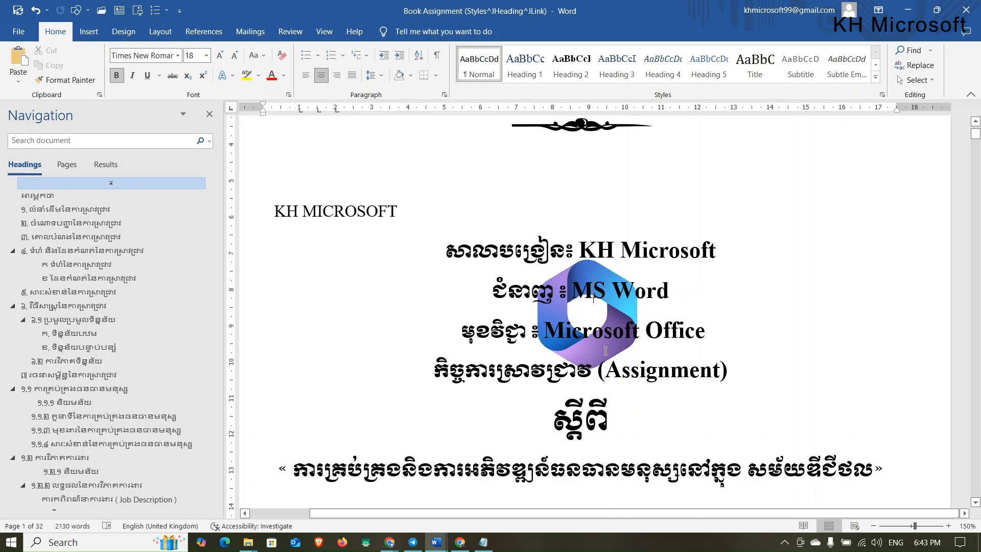
click(595, 270)
key(Down)
key(Down)
key(Down)
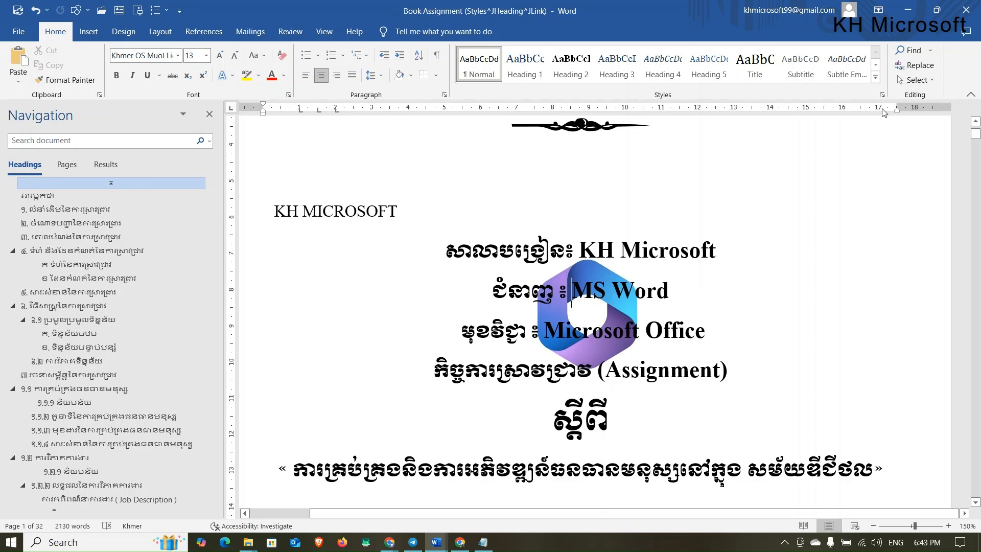
- Turn on Select Objects and select the logo behind the text, the lecturer's text box lower on the cover page, and the logo again
click(918, 82)
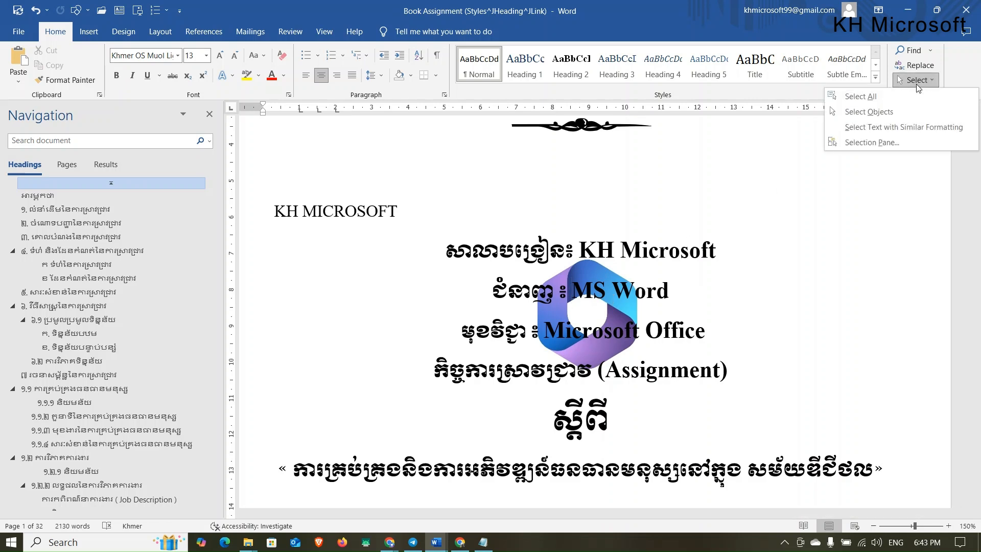
click(863, 119)
click(575, 272)
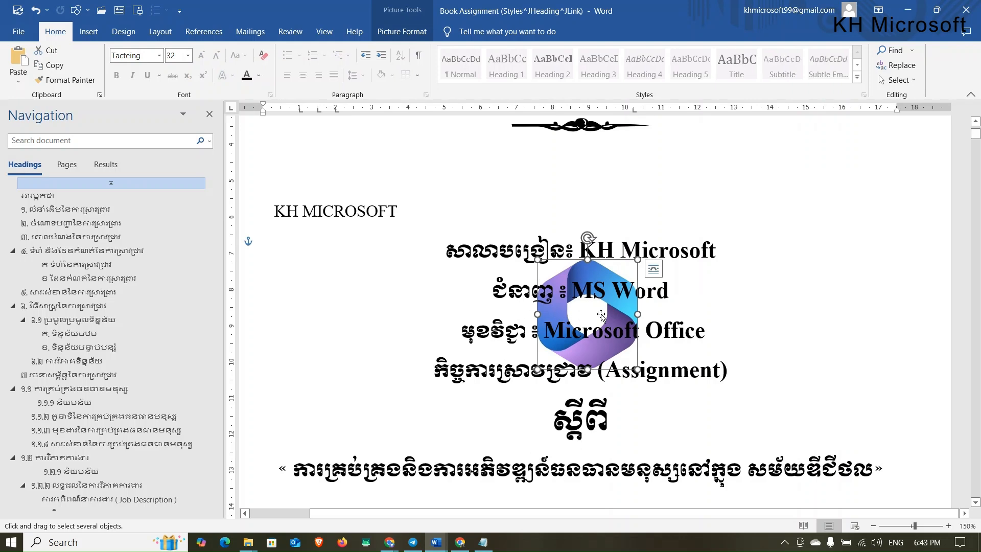
scroll(664, 358, down, 8)
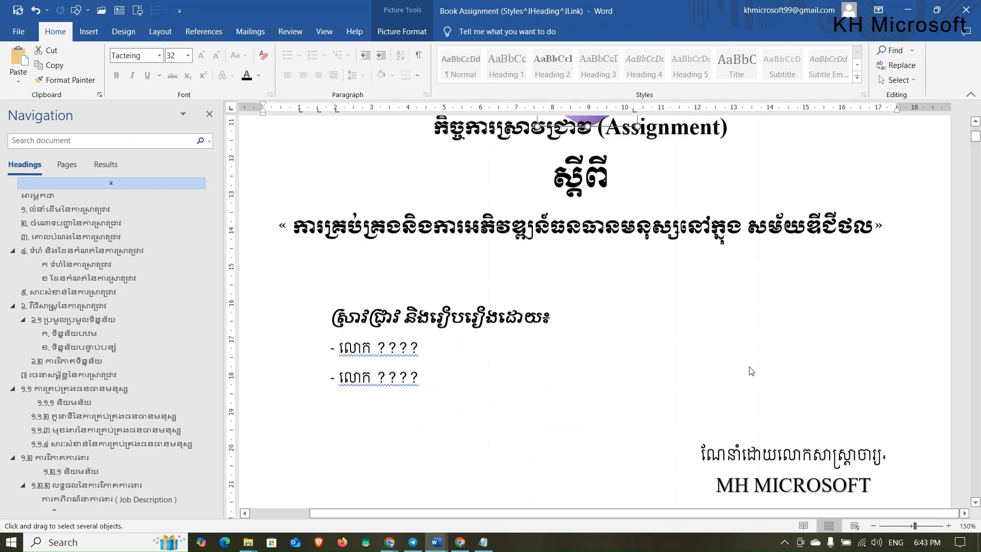
click(793, 320)
scroll(794, 320, up, 8)
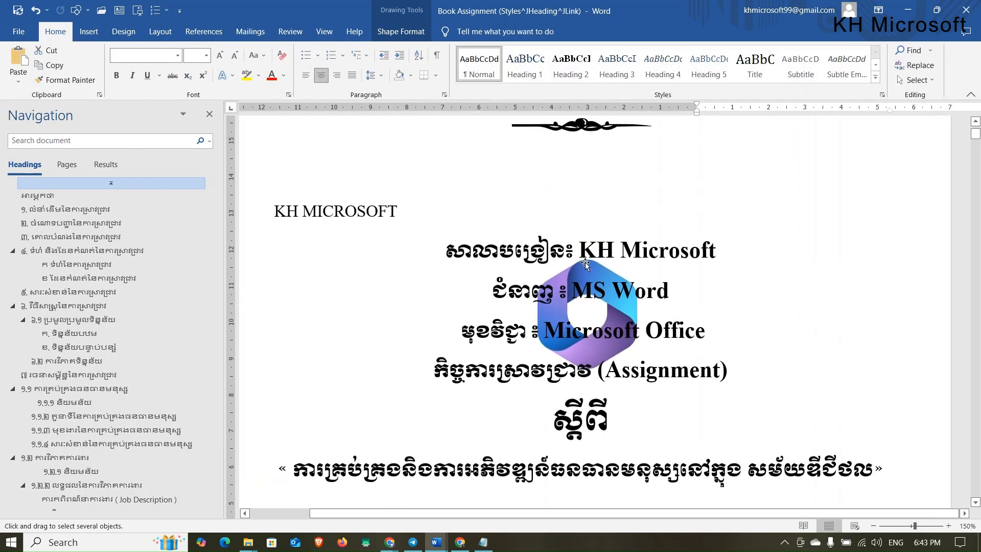
click(586, 267)
- Turn off Select Objects and place the cursor in the "KH Microsoft" title line
click(900, 80)
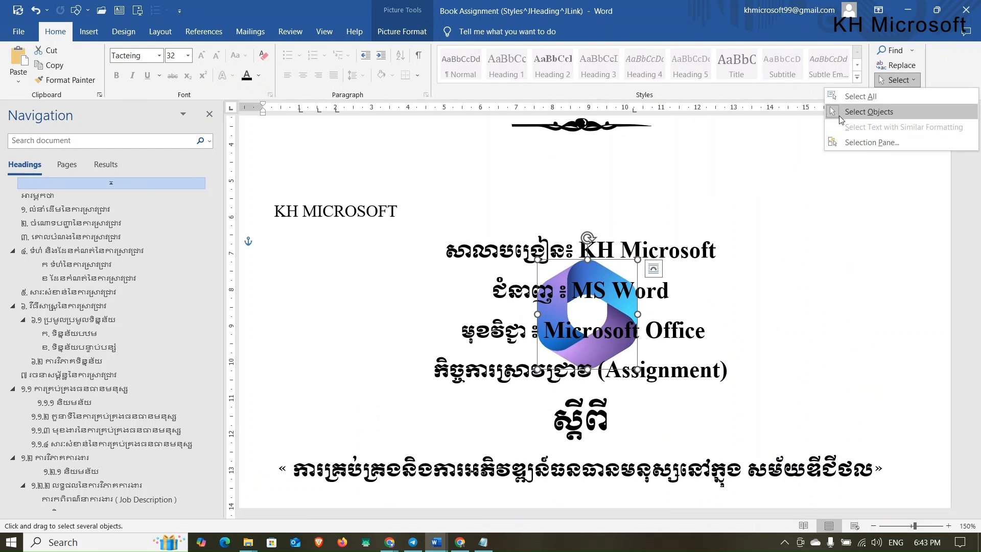
click(842, 113)
click(433, 470)
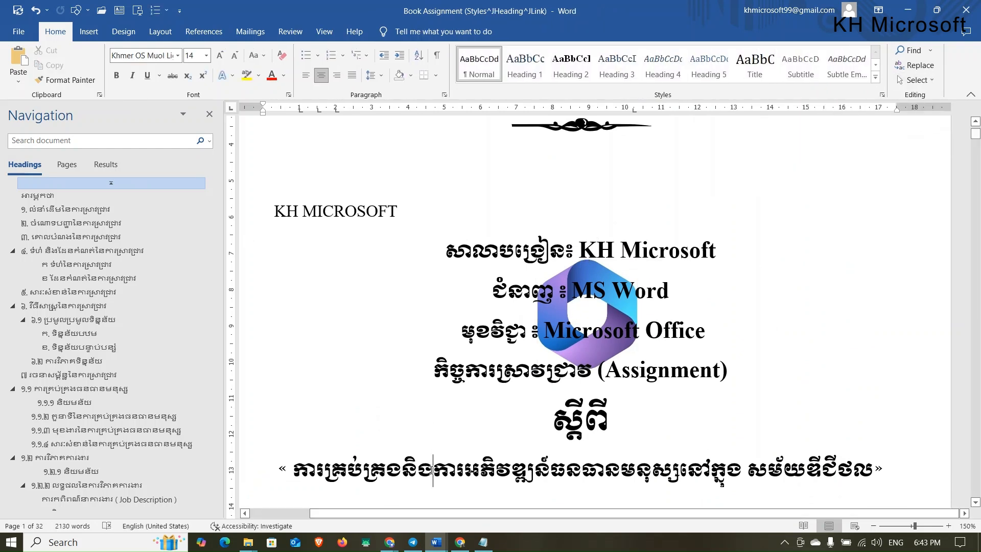
click(615, 250)
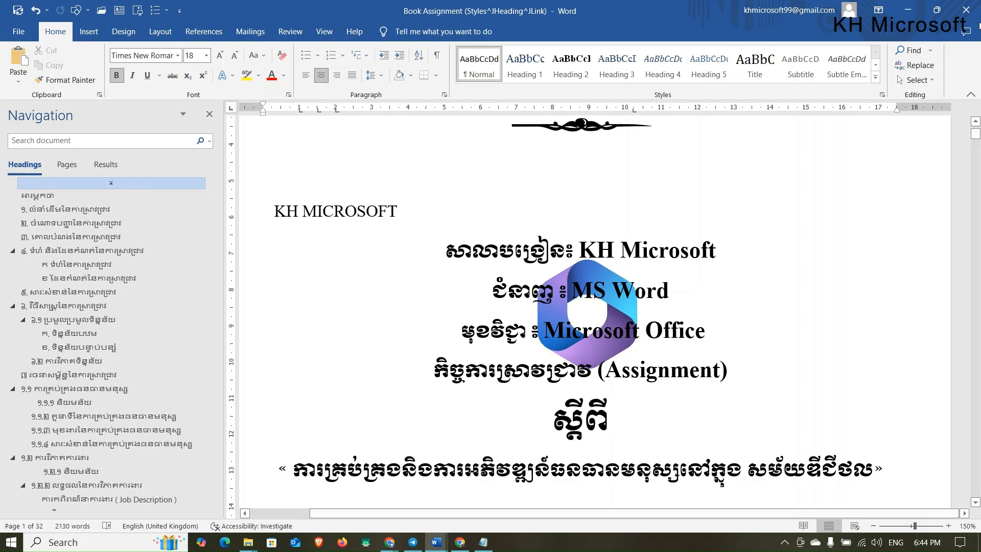
- Select all text with formatting similar to the first bullet under the heading "ខ ដែនកំណត់នៃការស្រាវជ្រាវ"
click(926, 80)
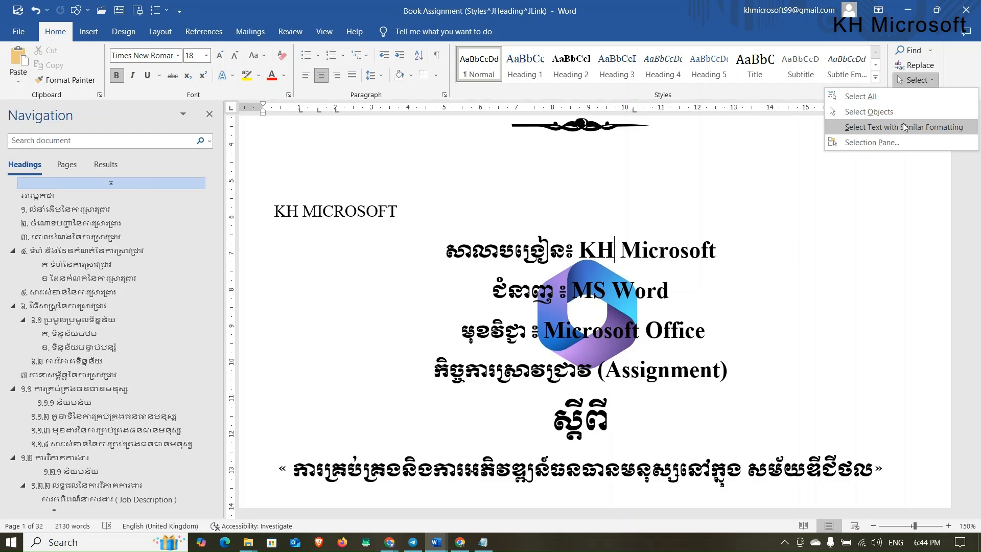
scroll(514, 307, down, 15)
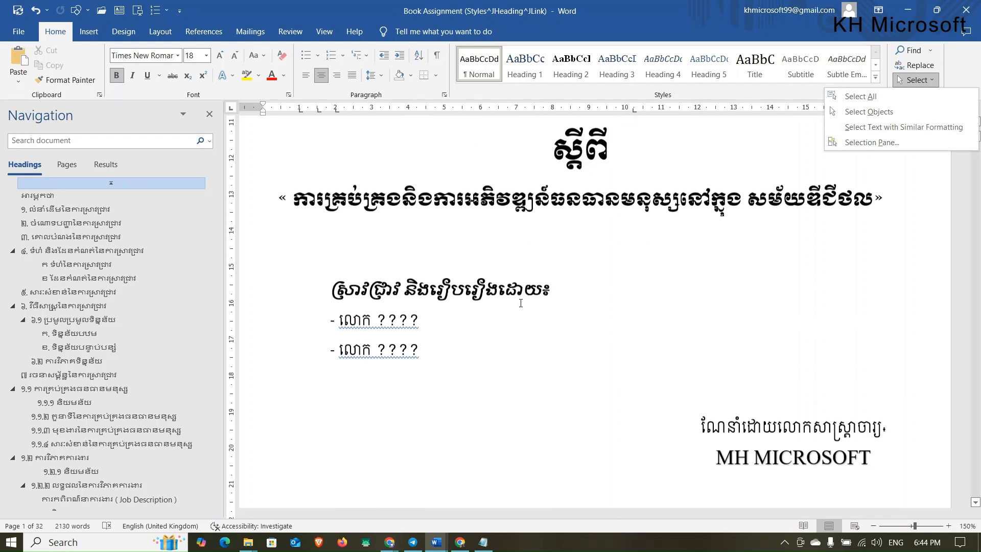
scroll(521, 303, down, 20)
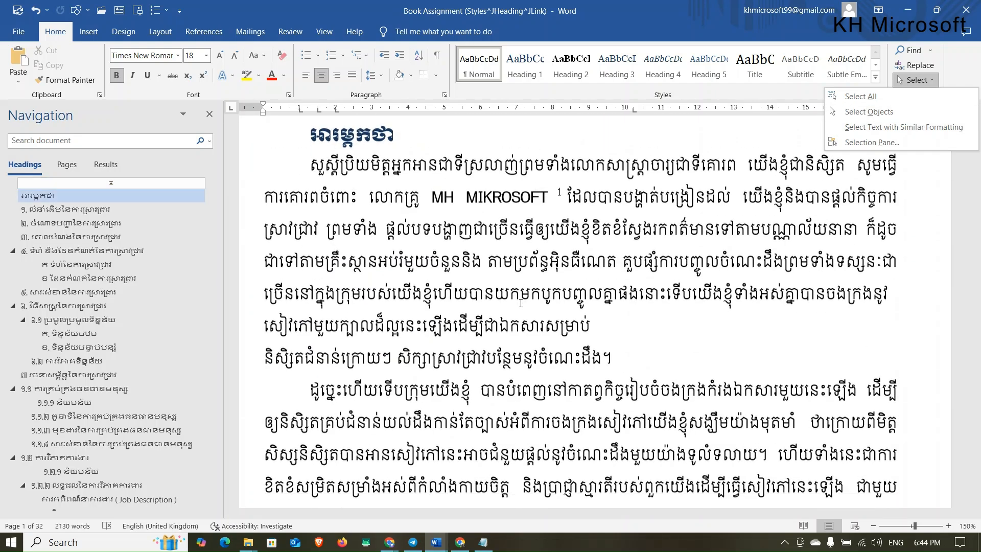
scroll(519, 303, down, 8)
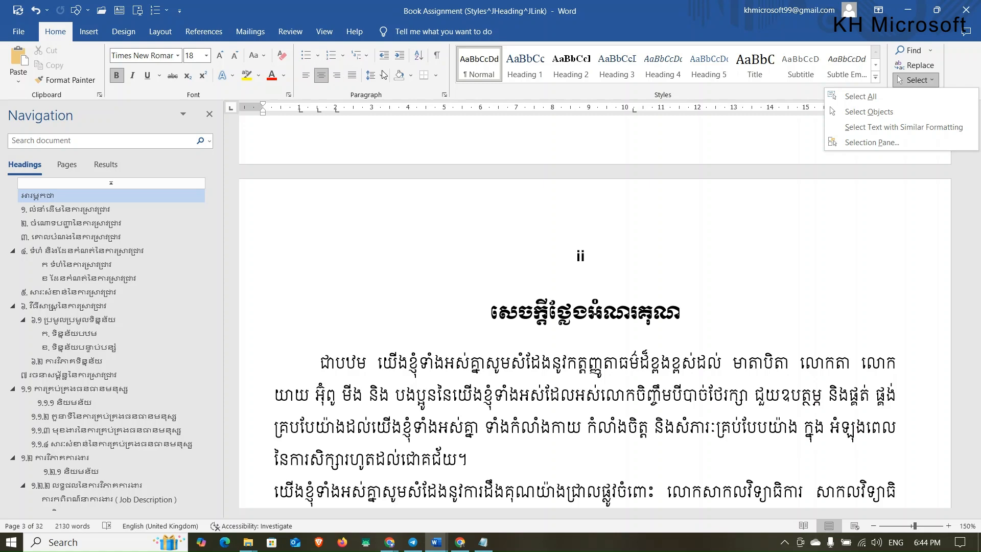
scroll(567, 394, down, 20)
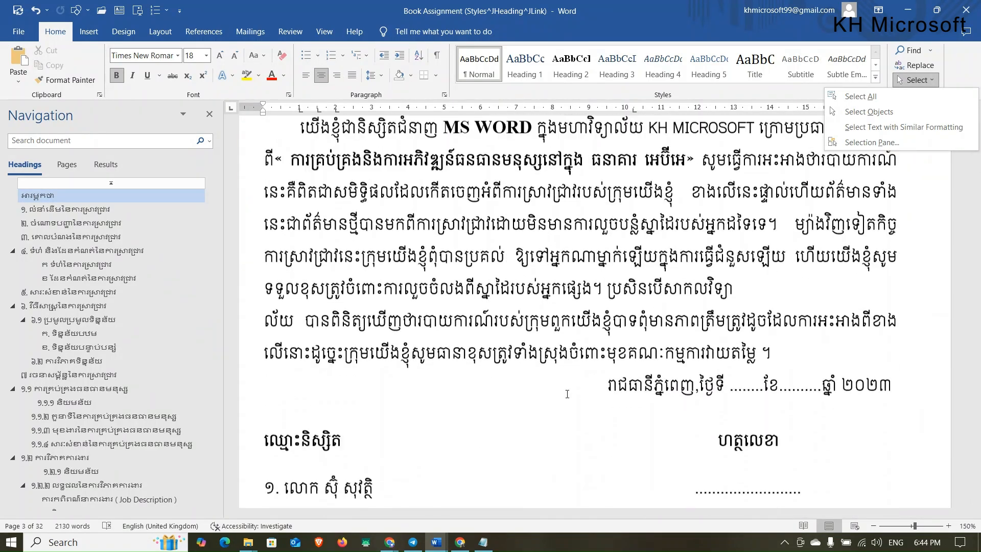
scroll(567, 394, down, 5)
click(71, 264)
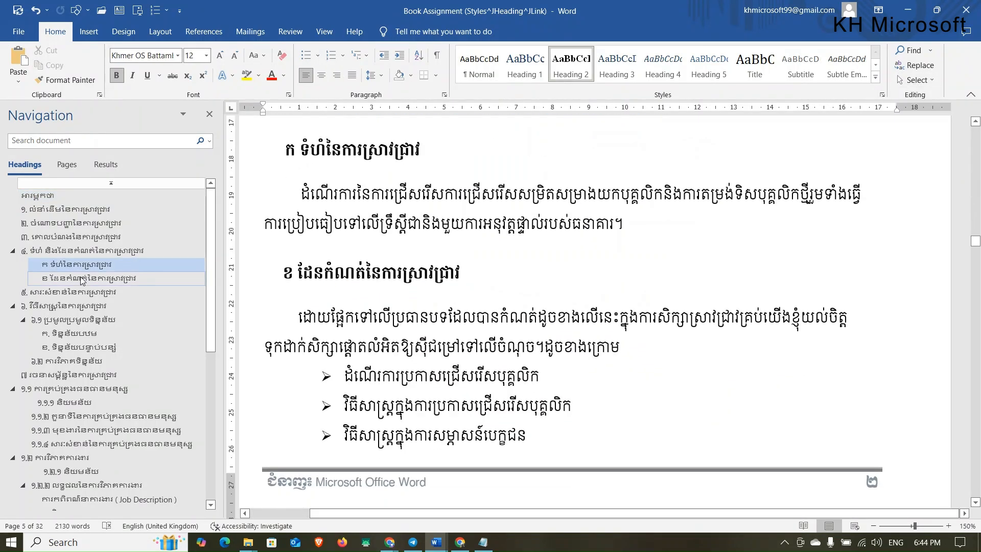
click(82, 279)
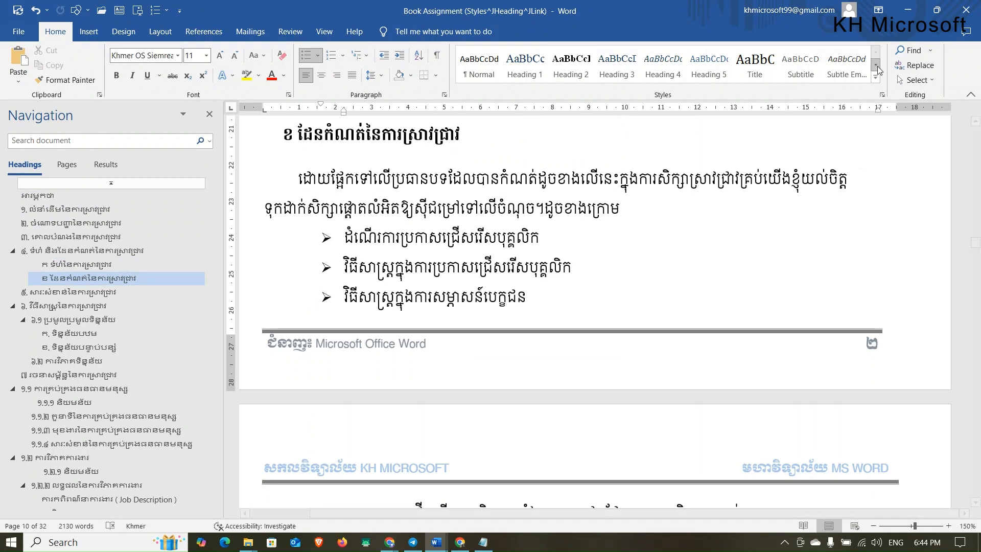
click(915, 80)
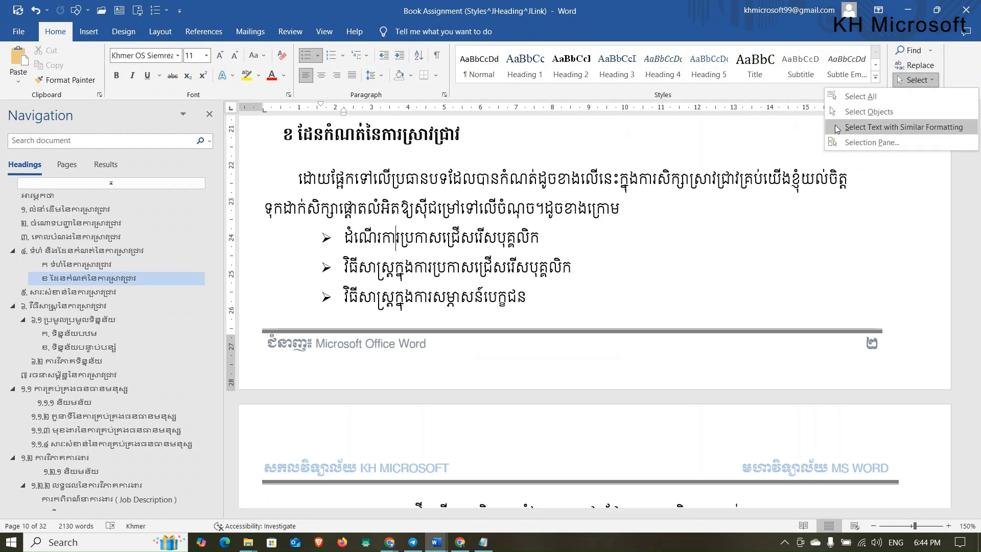
click(861, 128)
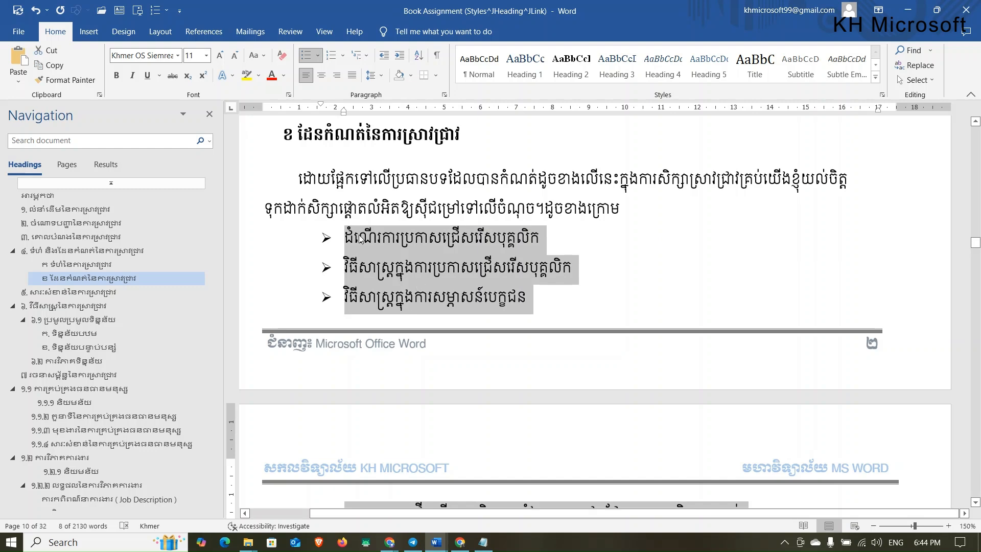
- Select all text with formatting similar to the heading "៥. សារៈសំខាន់នៃការស្រាវជ្រាវ" and check the selected headings on the following pages
scroll(386, 306, down, 8)
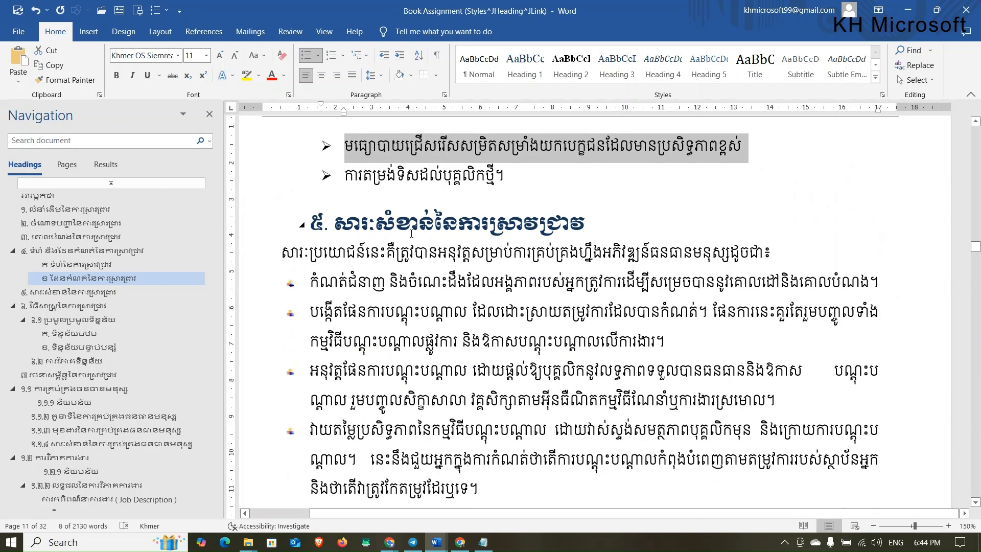
click(413, 221)
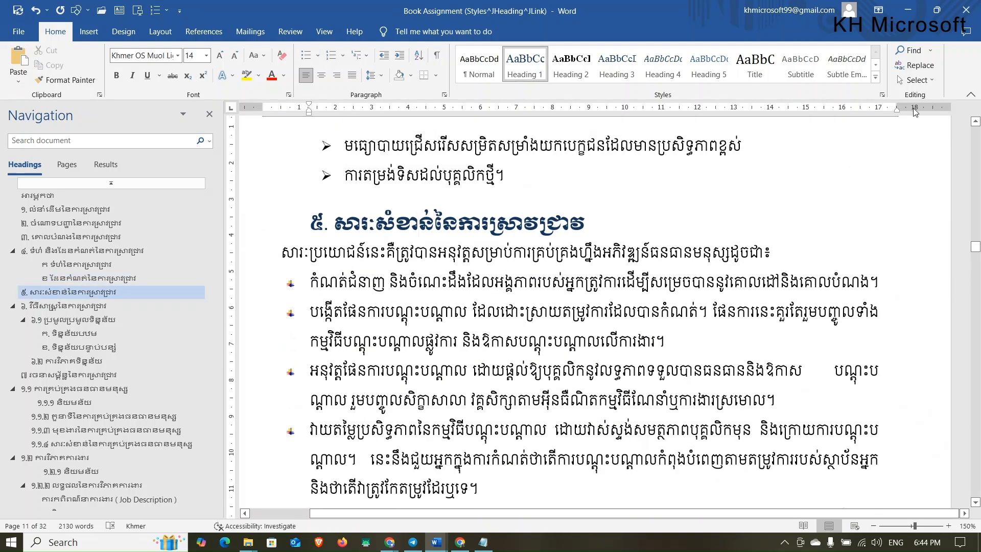
click(922, 80)
click(906, 123)
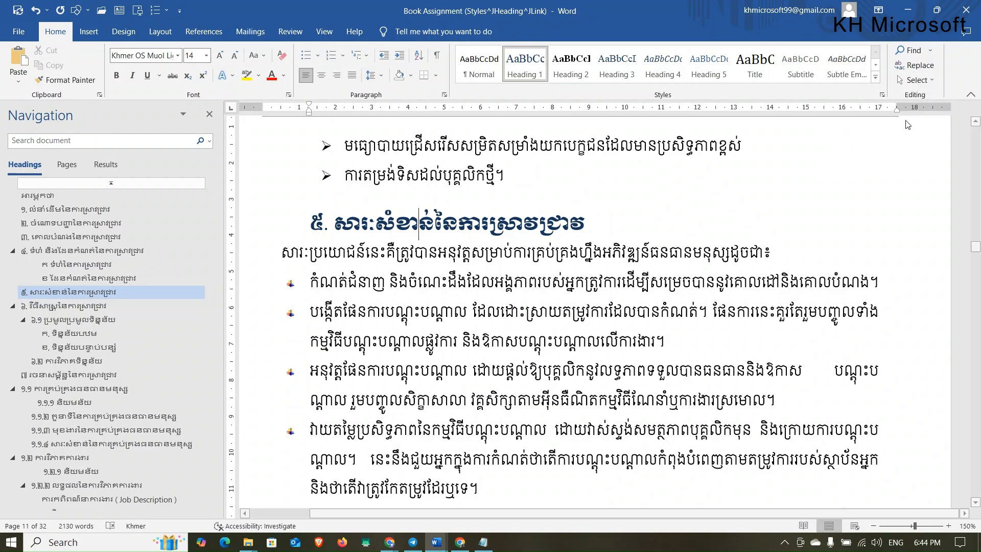
scroll(438, 184, down, 10)
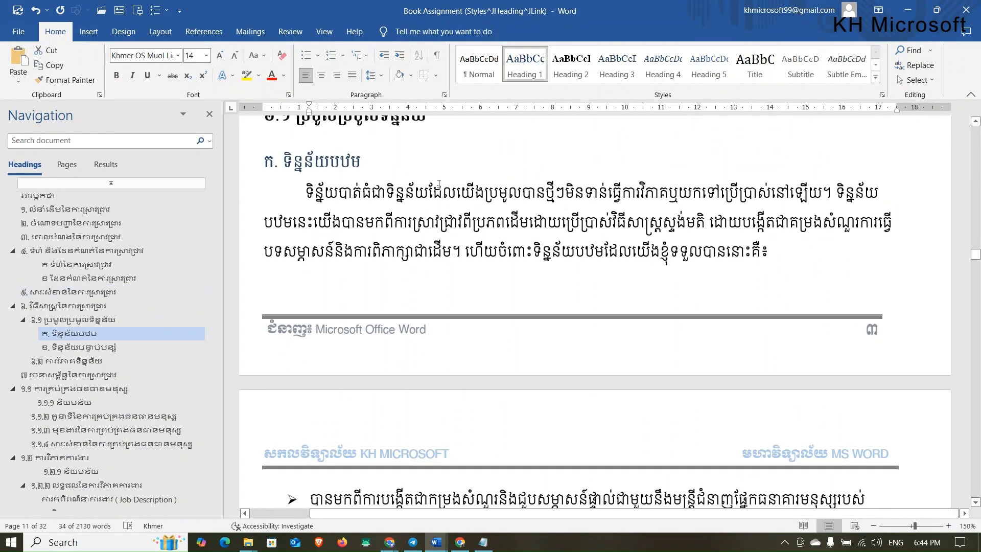
scroll(439, 184, up, 4)
scroll(445, 246, down, 9)
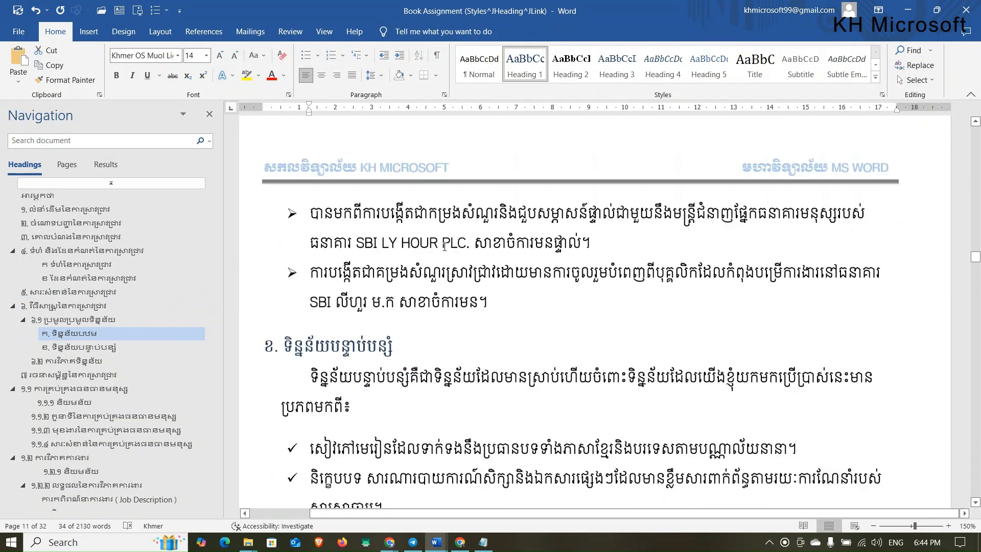
scroll(445, 247, down, 10)
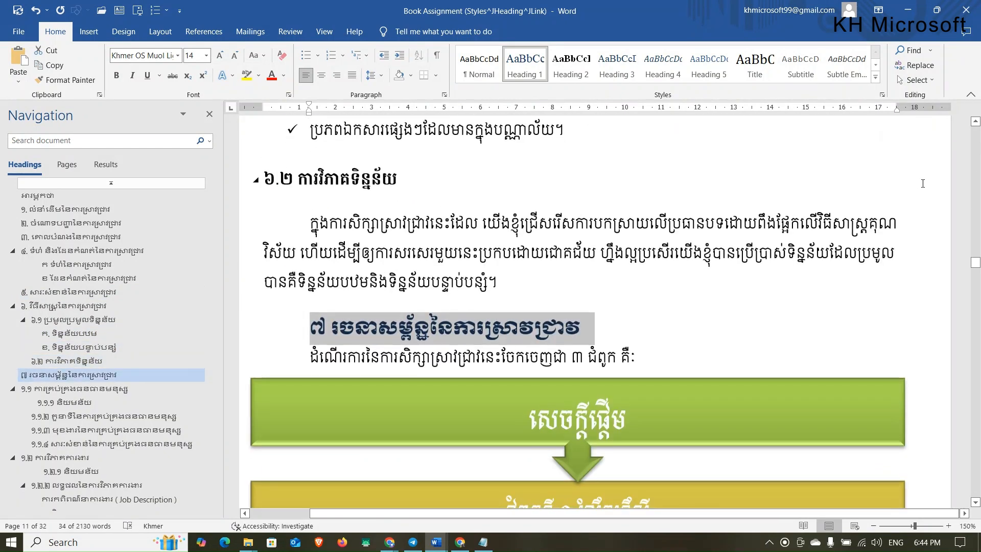
- View the available selection commands without choosing one, and jump to the preface heading "អារម្ភកថា"
click(936, 80)
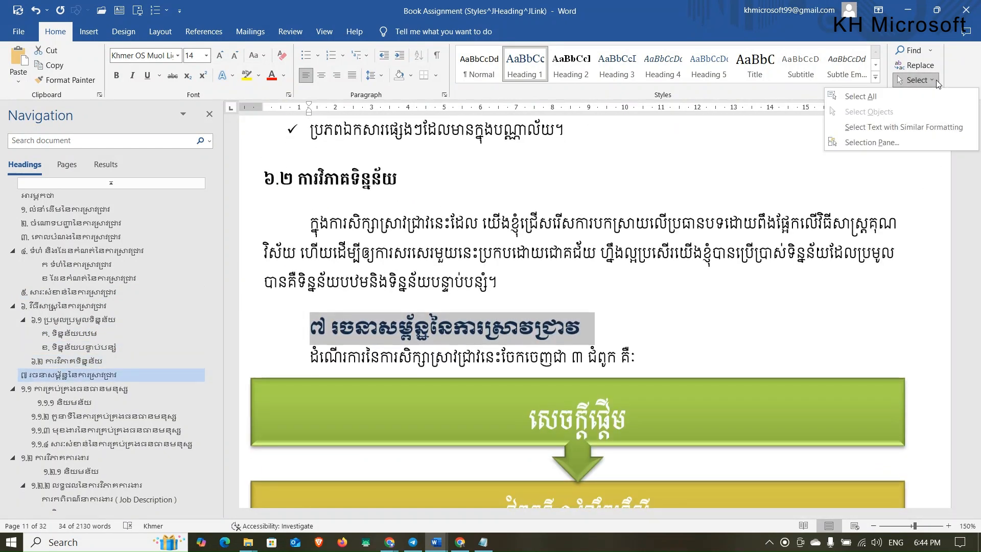
click(639, 148)
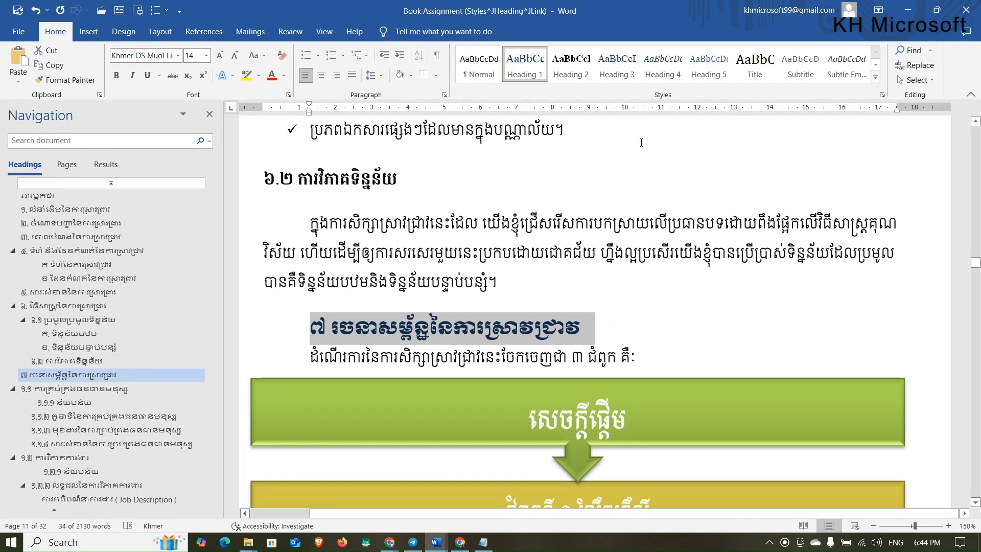
click(32, 196)
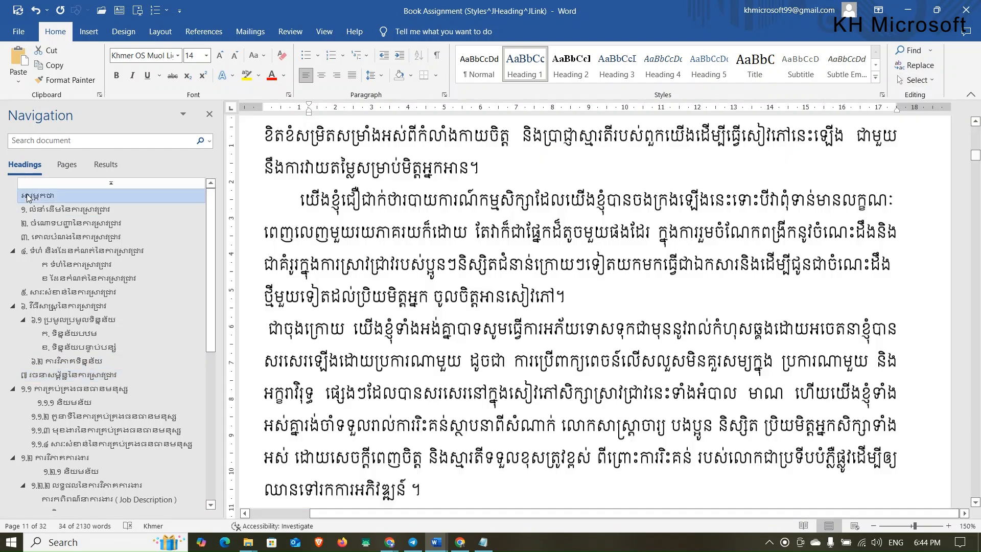